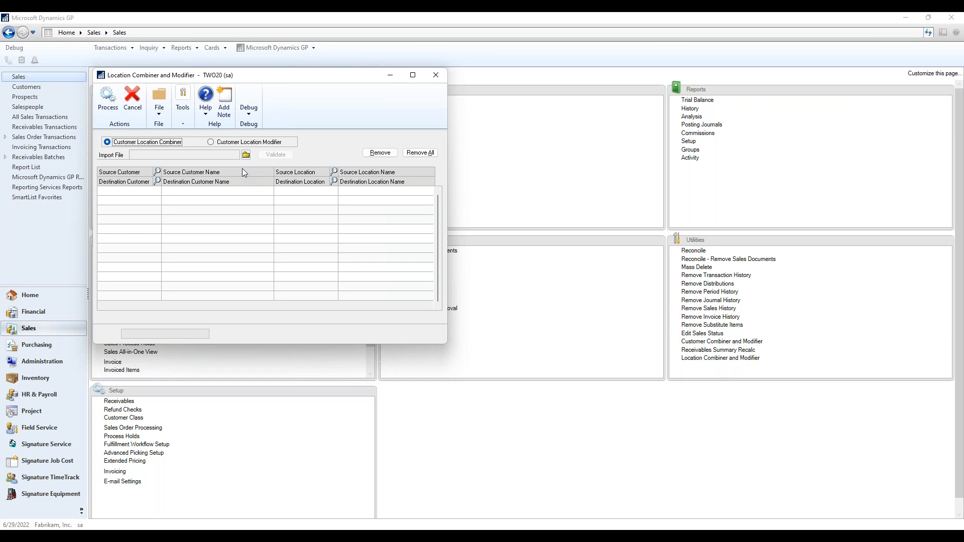
Keep the Location Combiner and Modifier in Customer Location Combiner mode with an empty grid.
{"action": "mouse_move", "coordinate": [780, 535]}
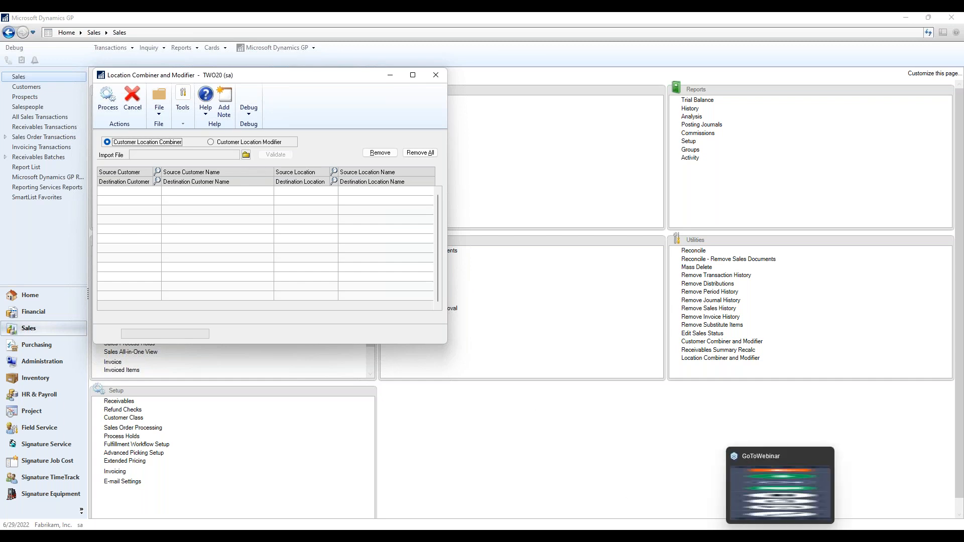
{"action": "mouse_move", "coordinate": [715, 535]}
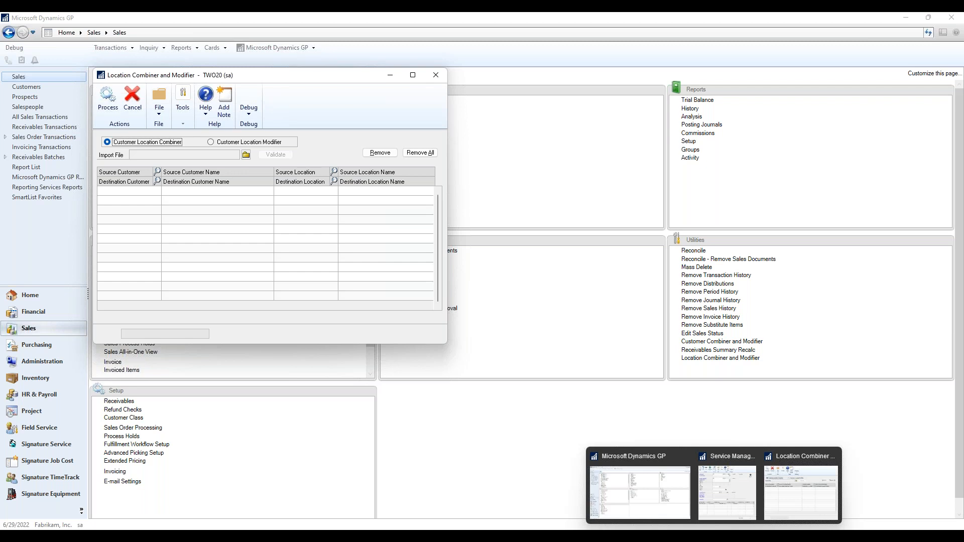
Review LocMod3.csv's source and destination customer, location and name columns, then close Excel.
{"action": "left_click", "coordinate": [670, 536]}
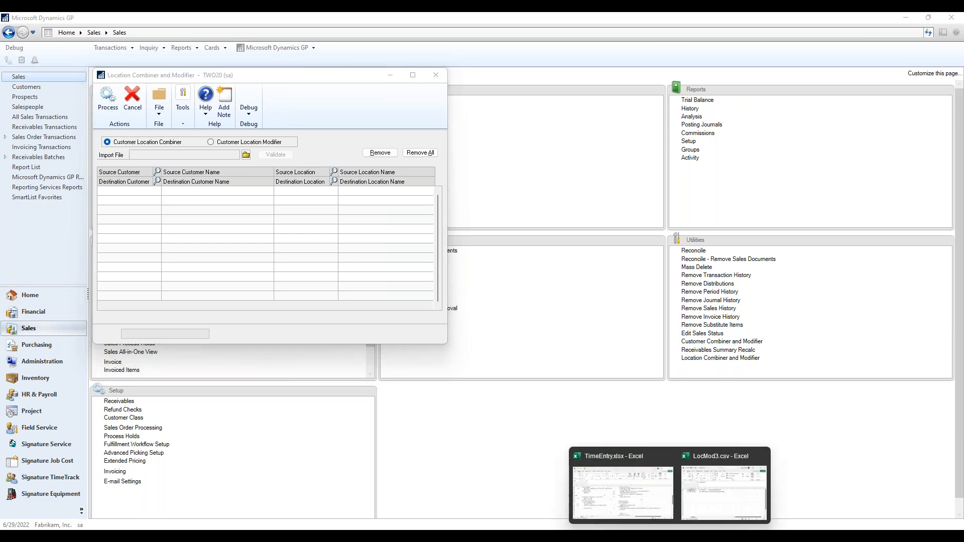
{"action": "left_click", "coordinate": [710, 499]}
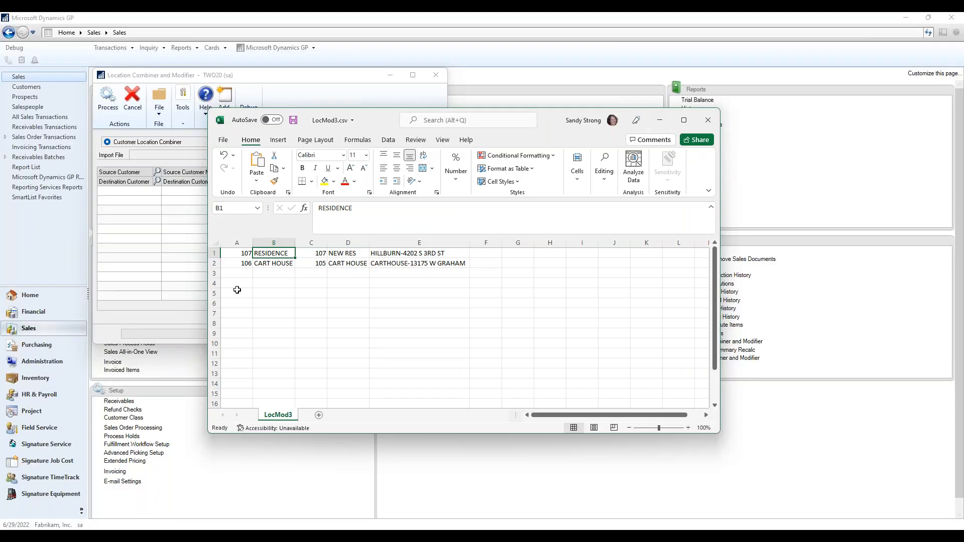
{"action": "left_click", "coordinate": [236, 255]}
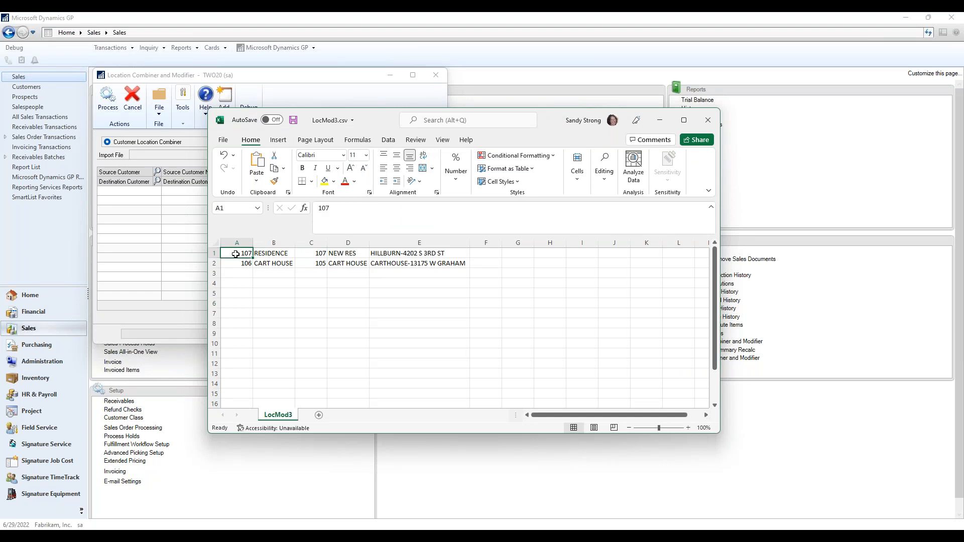
{"action": "left_click", "coordinate": [241, 241]}
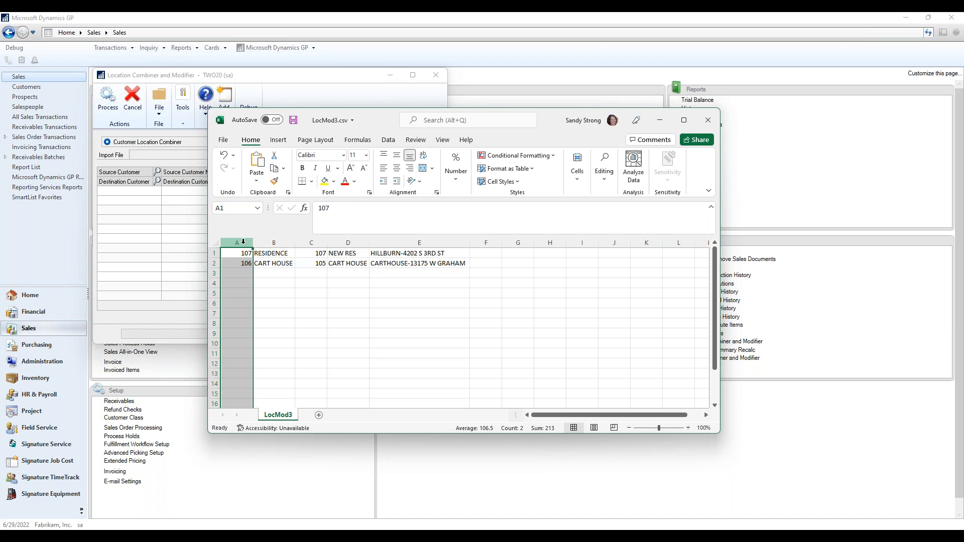
{"action": "left_click", "coordinate": [274, 241]}
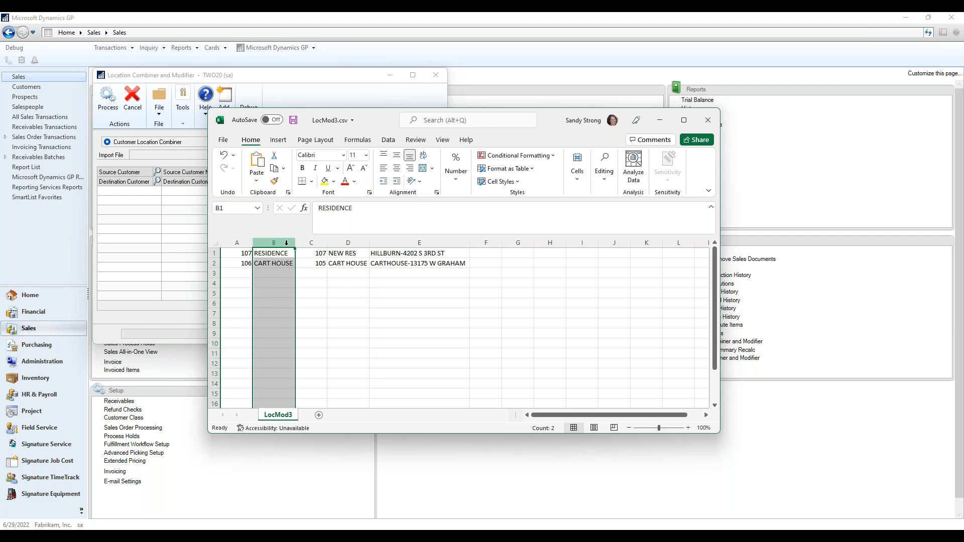
{"action": "left_click", "coordinate": [308, 244]}
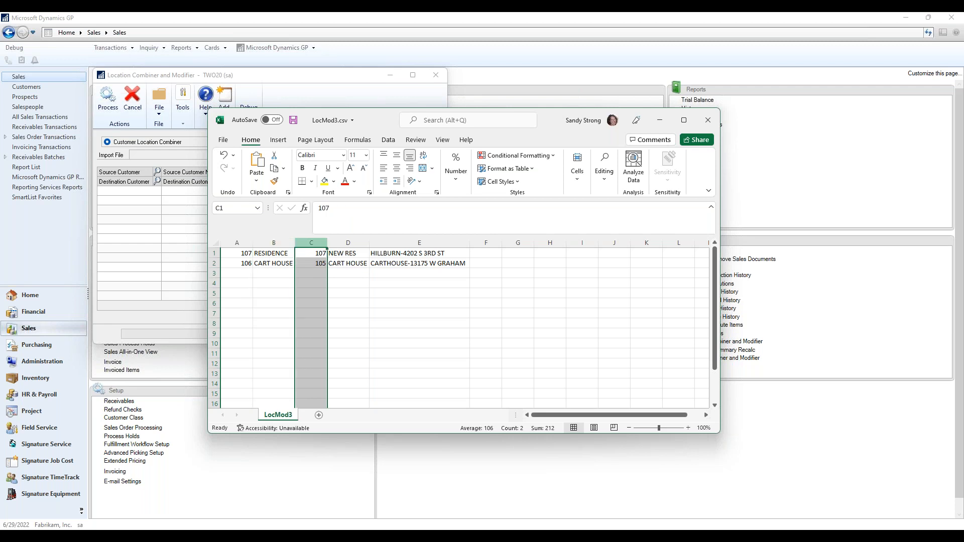
{"action": "left_click", "coordinate": [342, 243]}
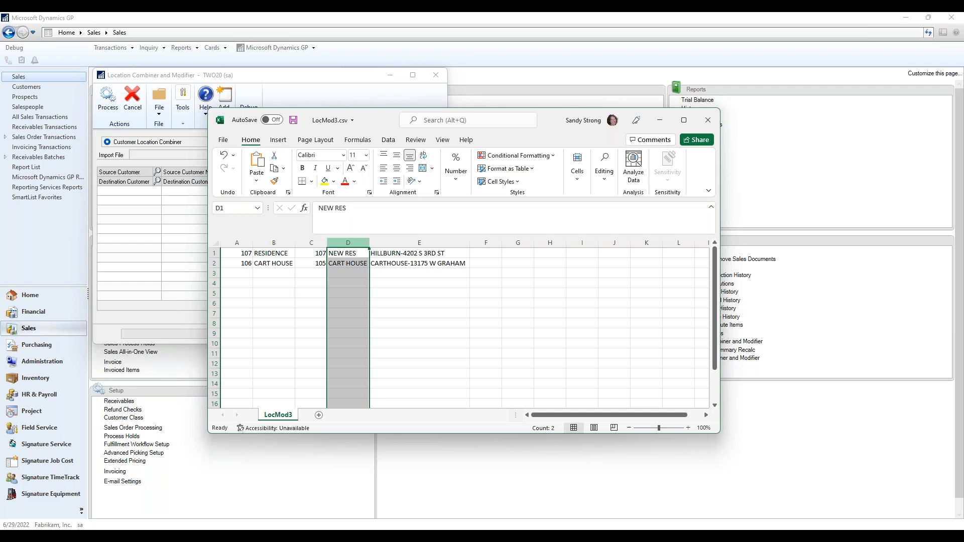
{"action": "left_click", "coordinate": [383, 244]}
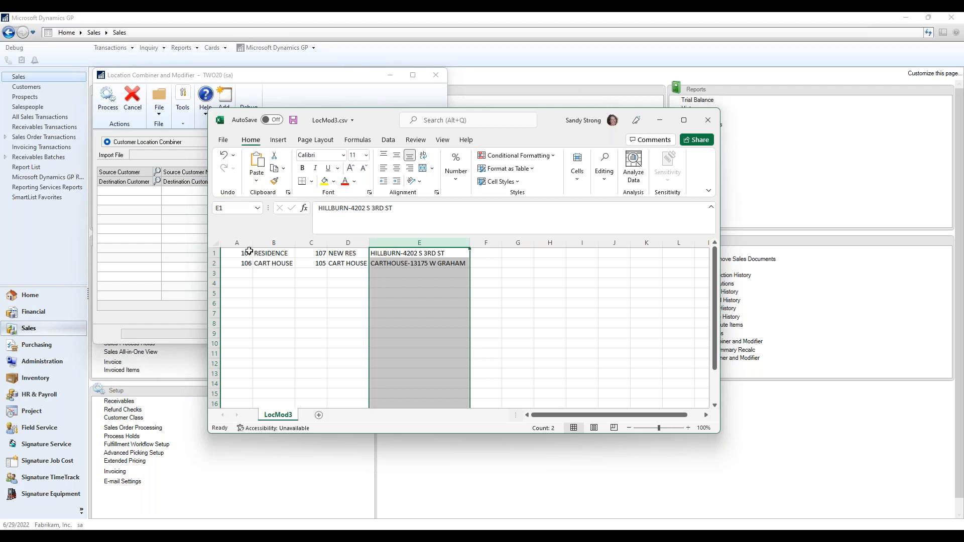
{"action": "left_click", "coordinate": [248, 253]}
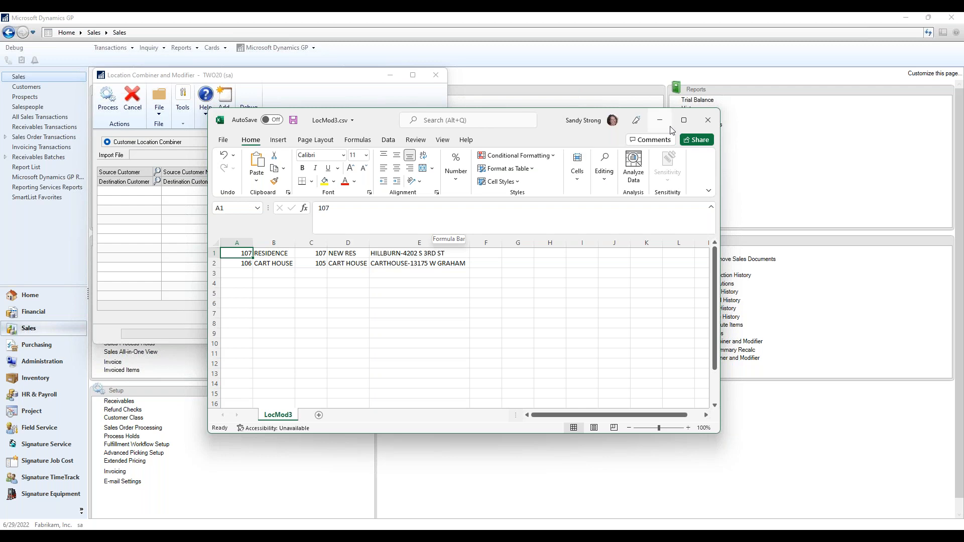
{"action": "left_click", "coordinate": [708, 120]}
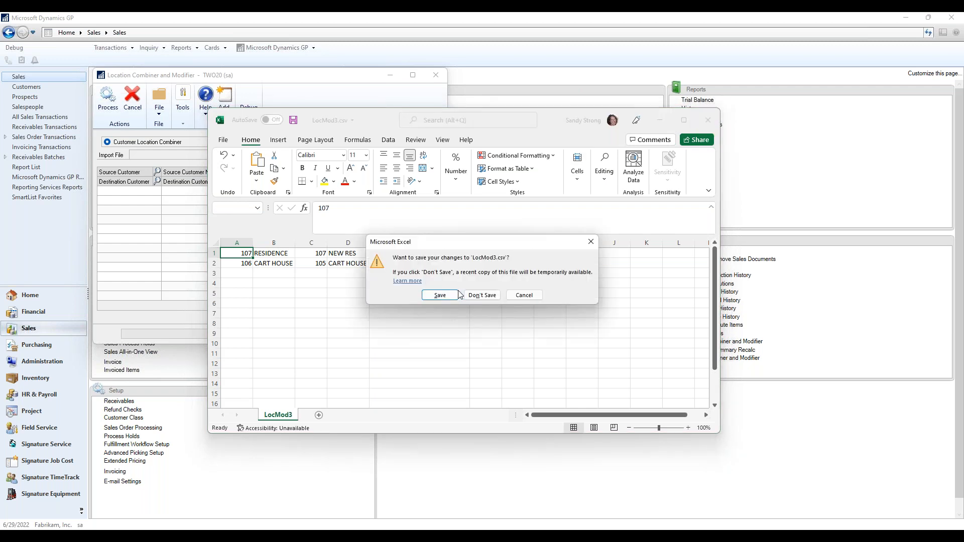
{"action": "left_click", "coordinate": [452, 295]}
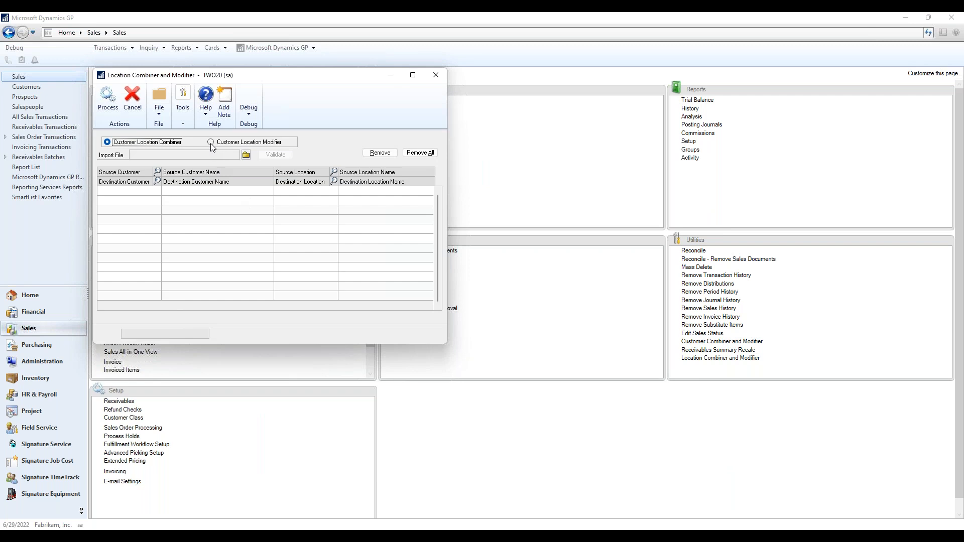
Switch to Customer Location Modifier, import C:\GP2018.4\Data\LocMod3.csv and validate its four rows.
{"action": "left_click", "coordinate": [211, 144]}
{"action": "left_click", "coordinate": [246, 155]}
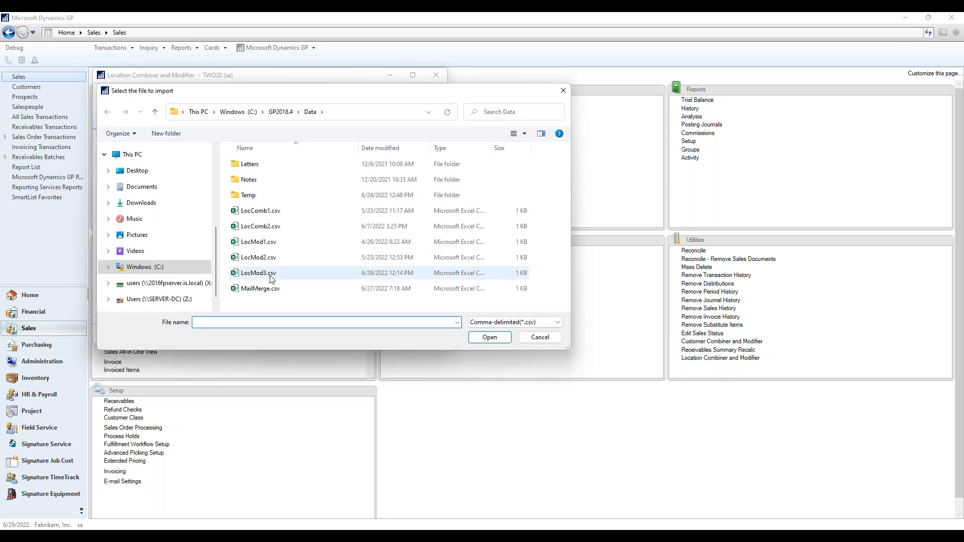
{"action": "double_click", "coordinate": [270, 276]}
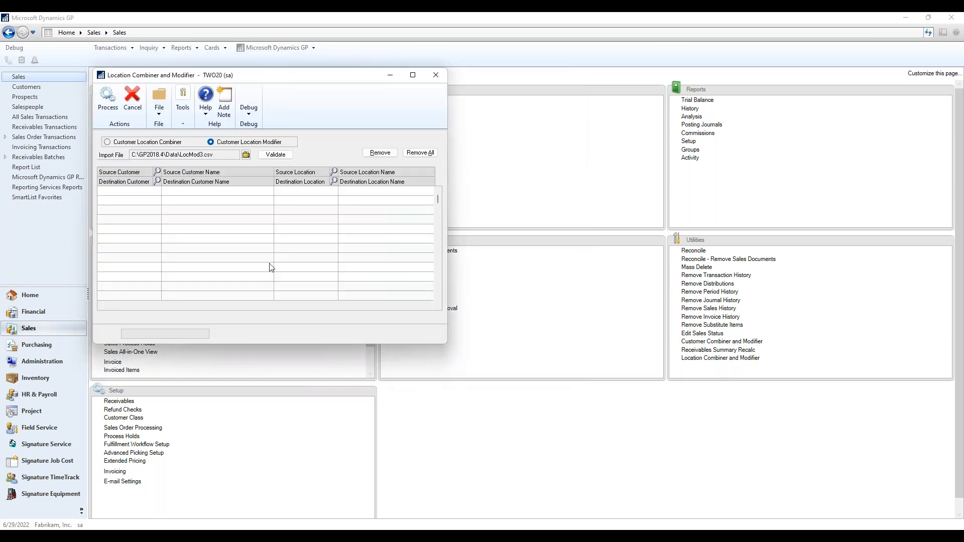
{"action": "left_click", "coordinate": [246, 155]}
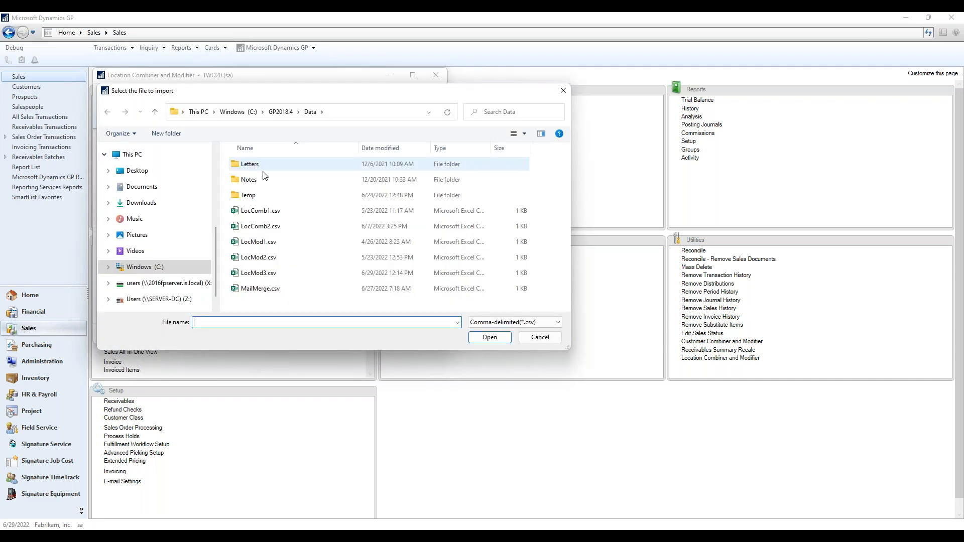
{"action": "double_click", "coordinate": [259, 273]}
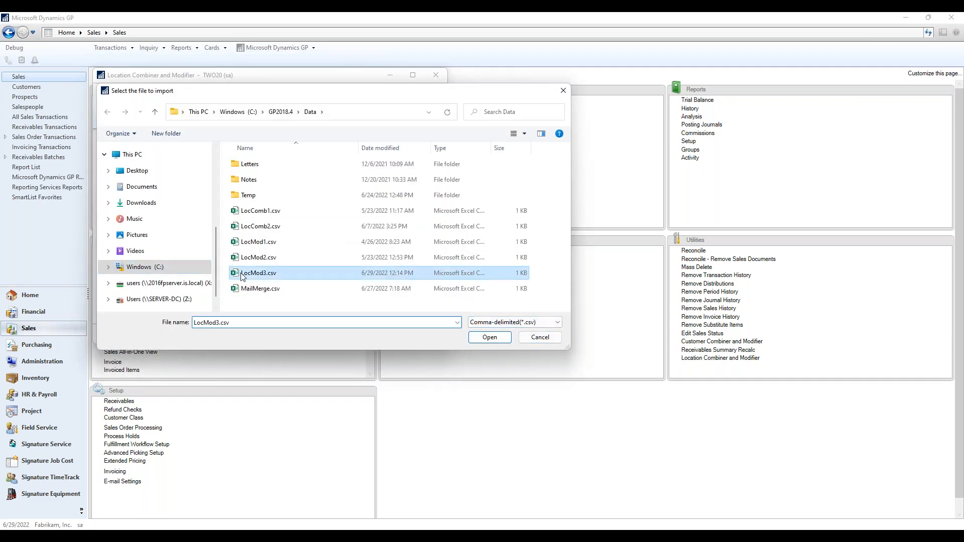
{"action": "left_click", "coordinate": [290, 157]}
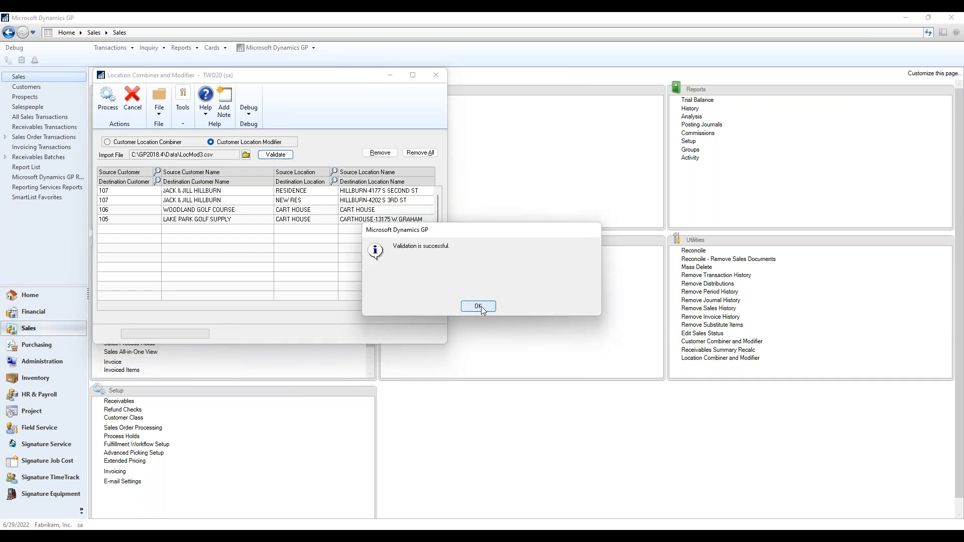
{"action": "left_click", "coordinate": [480, 307]}
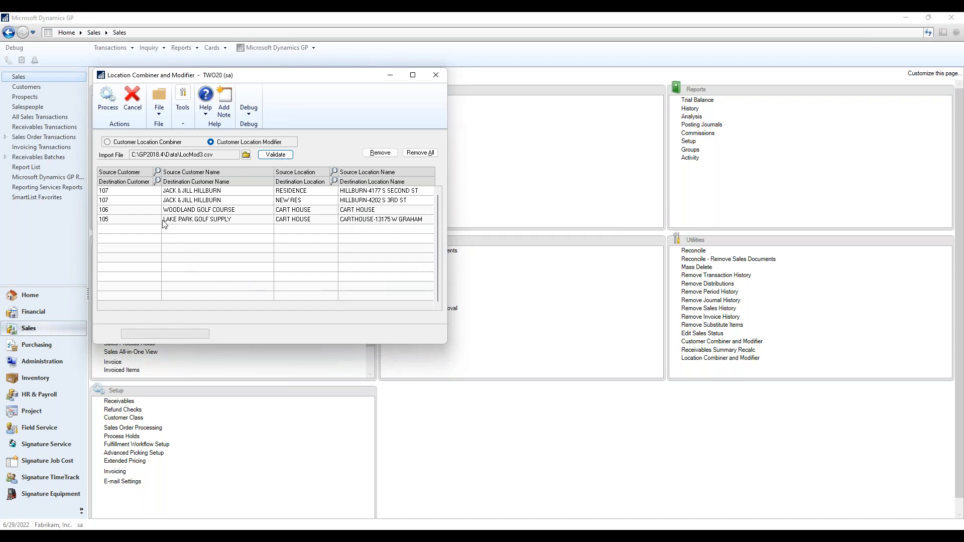
Check the imported rows' source customer, RESIDENCE location and NEW RES value, then start processing.
{"action": "left_click", "coordinate": [132, 193]}
{"action": "left_click", "coordinate": [283, 192]}
{"action": "left_click", "coordinate": [309, 191]}
{"action": "left_click", "coordinate": [308, 201]}
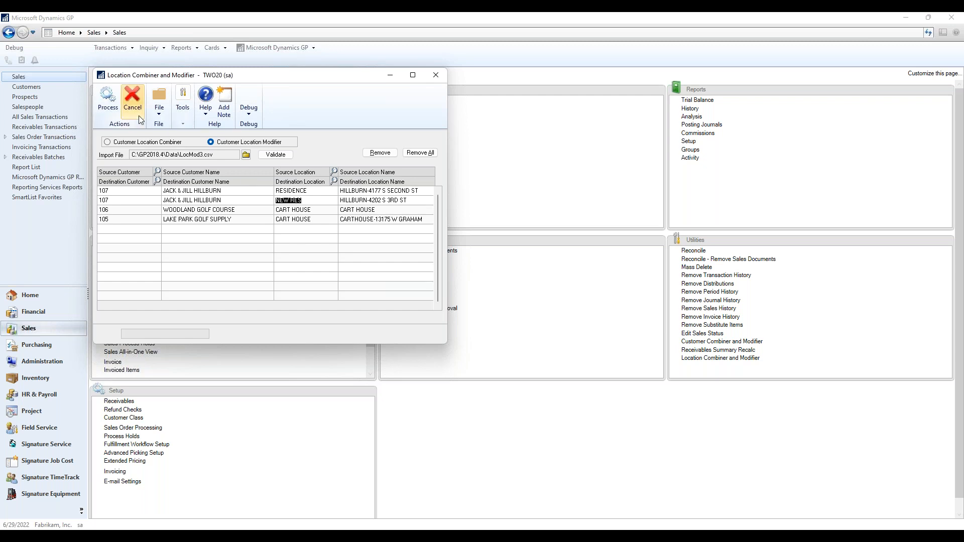
{"action": "left_click", "coordinate": [109, 100]}
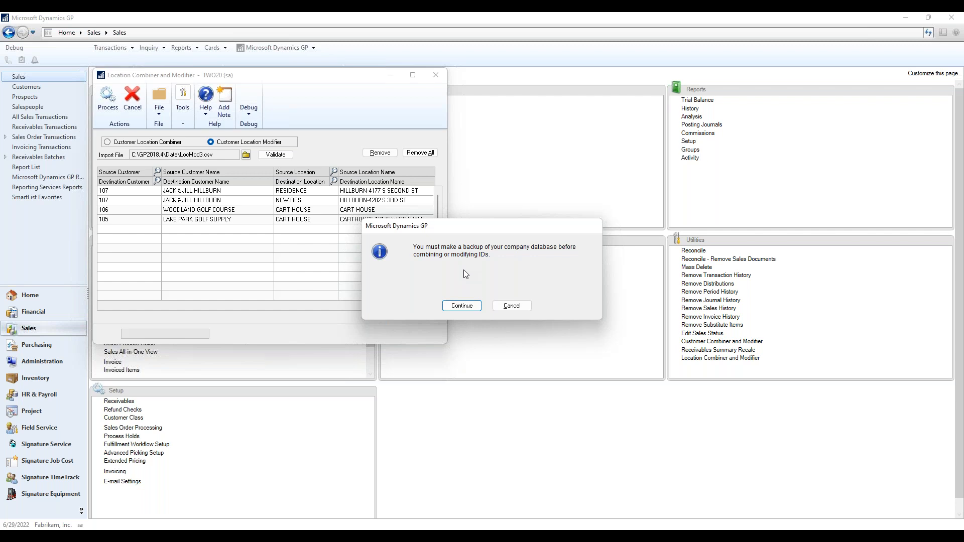
Continue past the backup warning, send the completion report to screen, and close it.
{"action": "left_click", "coordinate": [462, 305]}
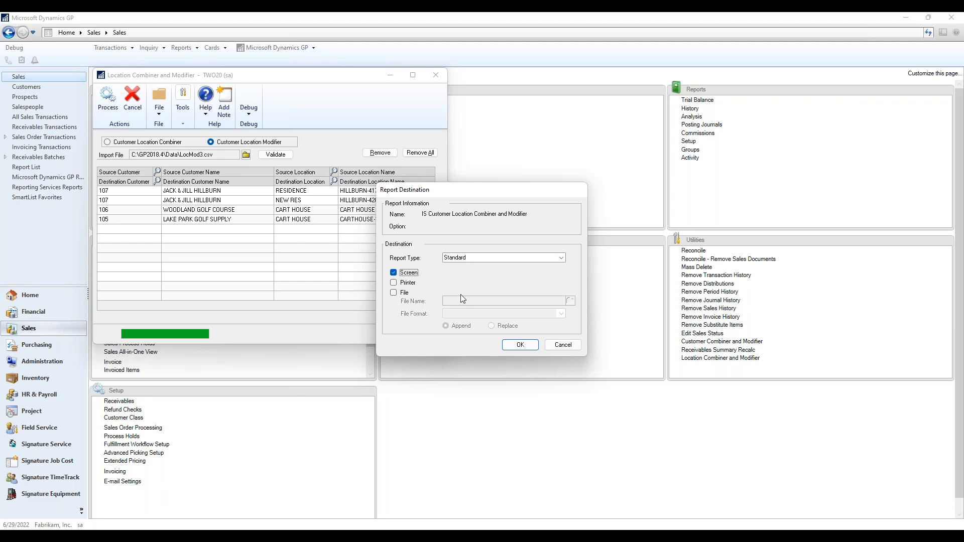
{"action": "left_click", "coordinate": [522, 345]}
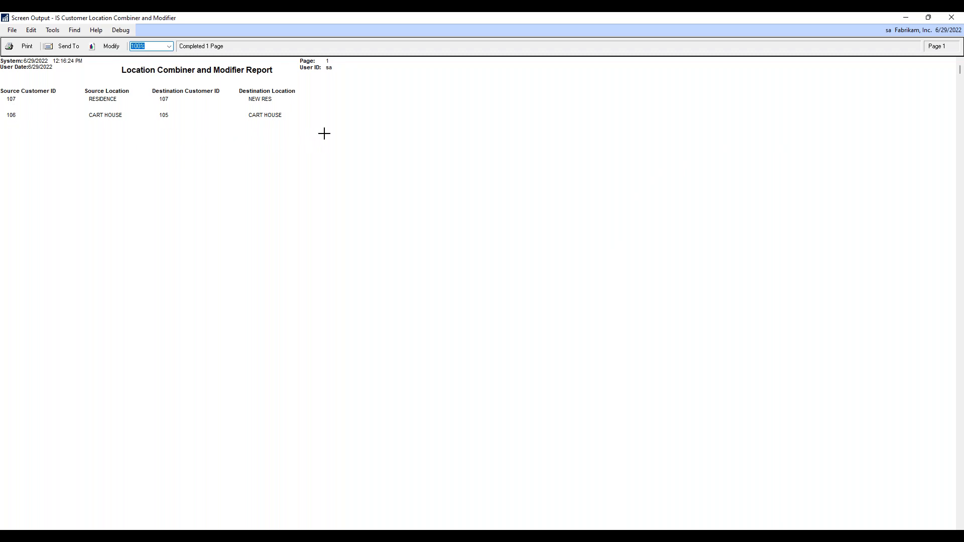
{"action": "left_click", "coordinate": [952, 18]}
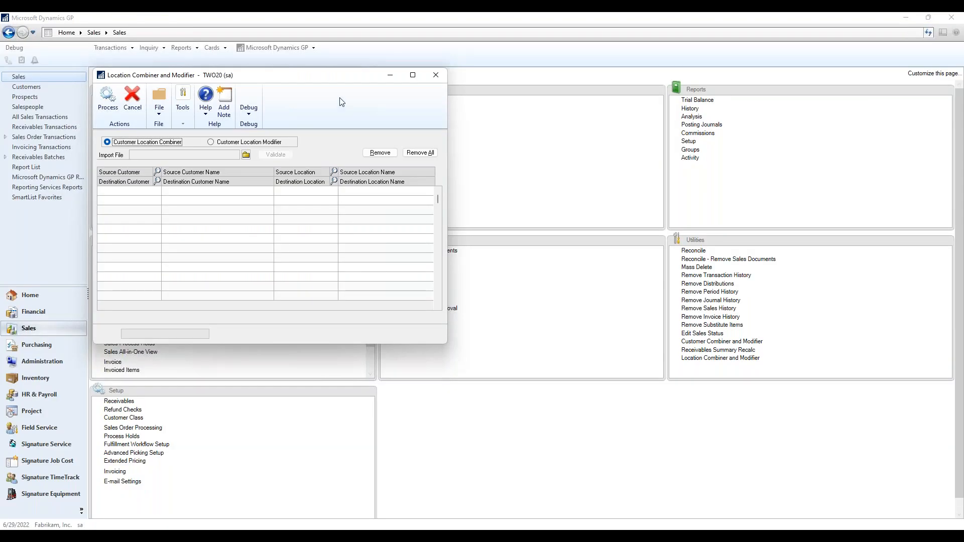
Confirm in Customer Maintenance that the modified customer's address ID is now NEW RES.
{"action": "left_click_drag", "start_coordinate": [330, 82], "coordinate": [319, 220]}
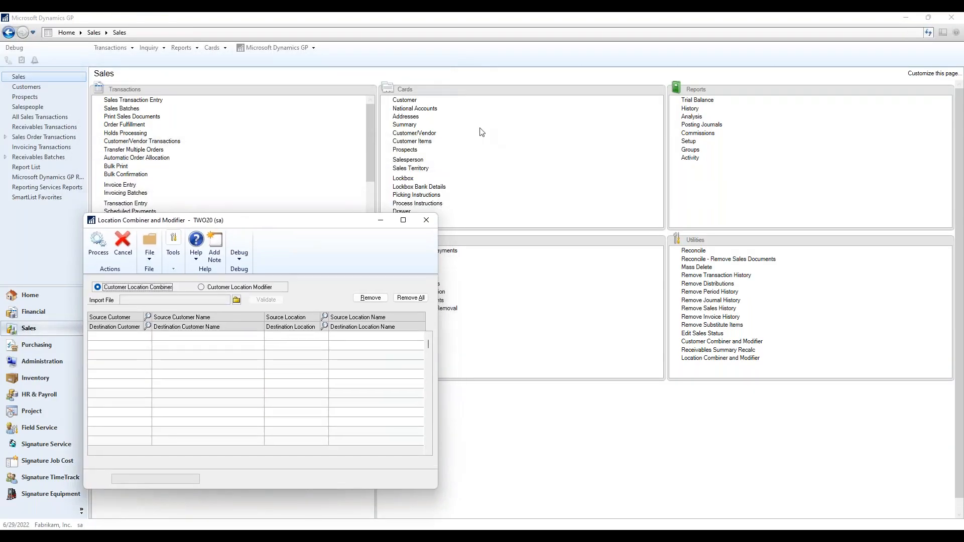
{"action": "left_click", "coordinate": [404, 100]}
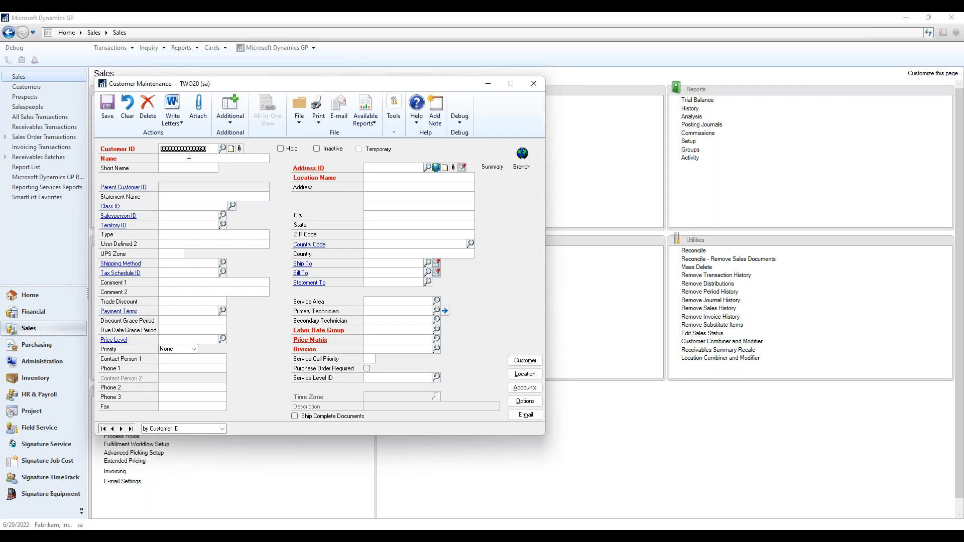
{"action": "type", "text": "10"}
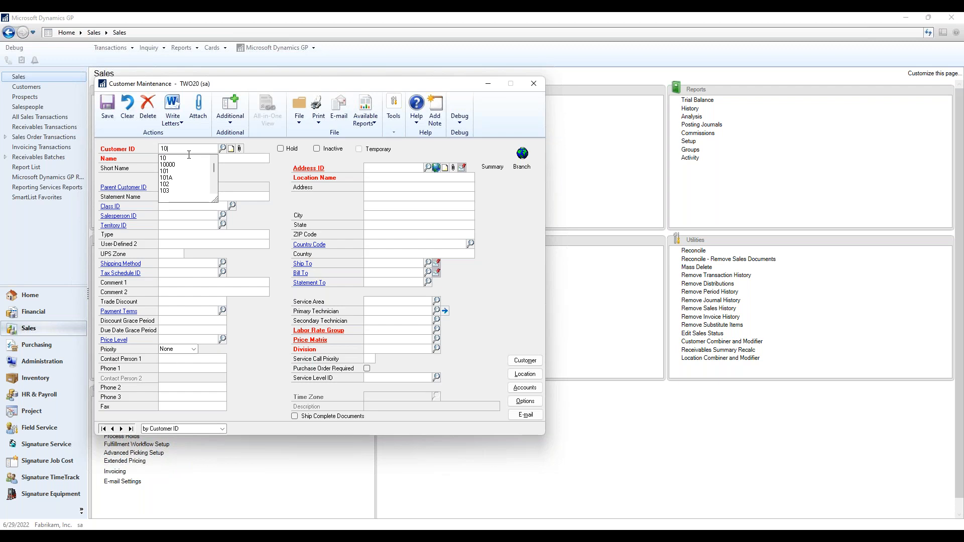
{"action": "type", "text": "7"}
{"action": "key", "text": "Tab"}
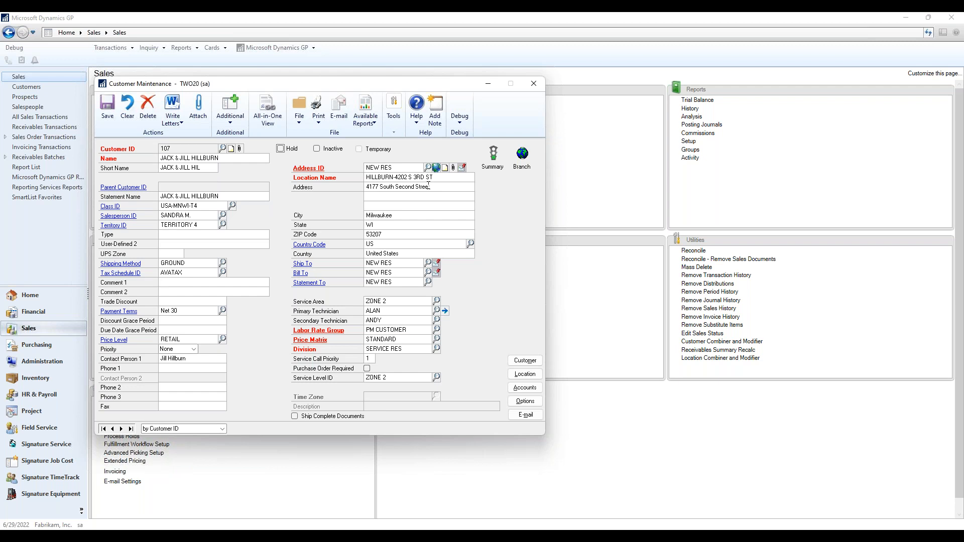
{"action": "left_click", "coordinate": [396, 167]}
{"action": "left_click", "coordinate": [535, 84]}
View the customer's NEW RES address record in Customer Address Maintenance, then close it.
{"action": "left_click", "coordinate": [401, 116]}
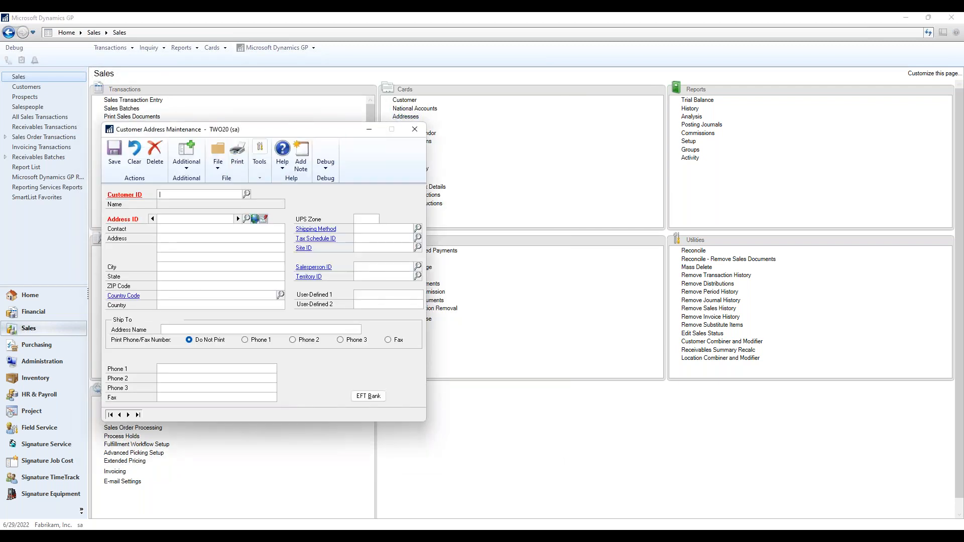
{"action": "type", "text": "107"}
{"action": "key", "text": "Tab"}
{"action": "left_click", "coordinate": [238, 219]}
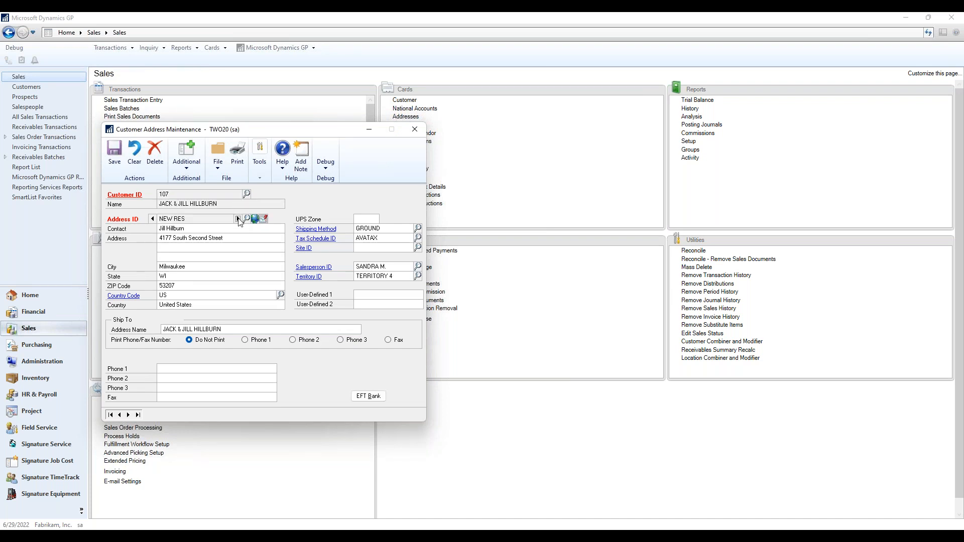
{"action": "left_click", "coordinate": [415, 129]}
{"action": "left_click", "coordinate": [402, 100]}
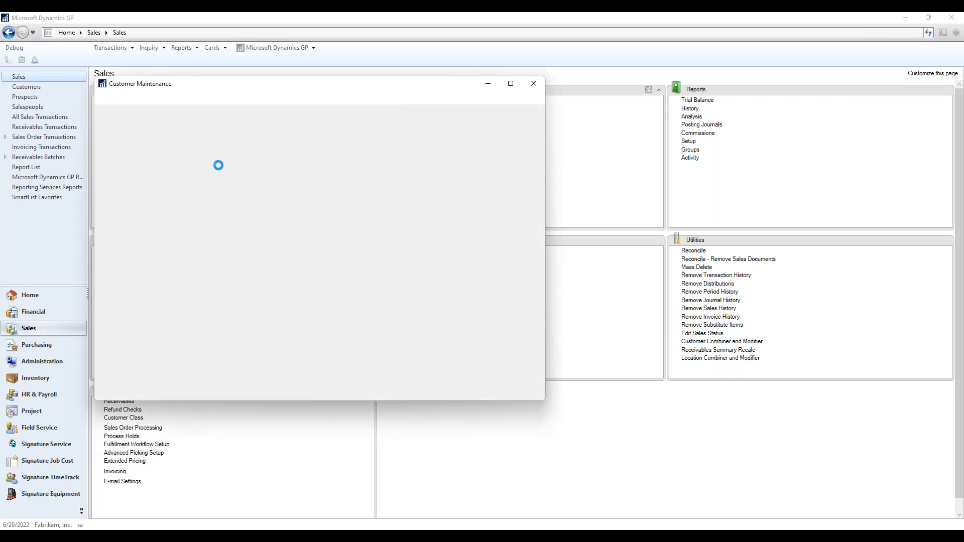
Look up and load WOODLAND GOLF COURSE's card in Customer Maintenance.
{"action": "left_click", "coordinate": [222, 149]}
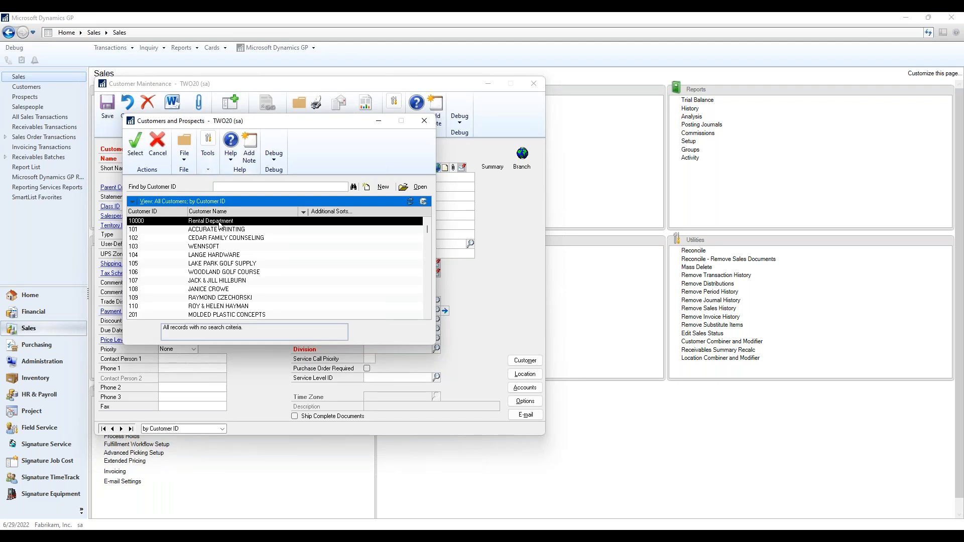
{"action": "left_click", "coordinate": [202, 274]}
{"action": "double_click", "coordinate": [203, 274]}
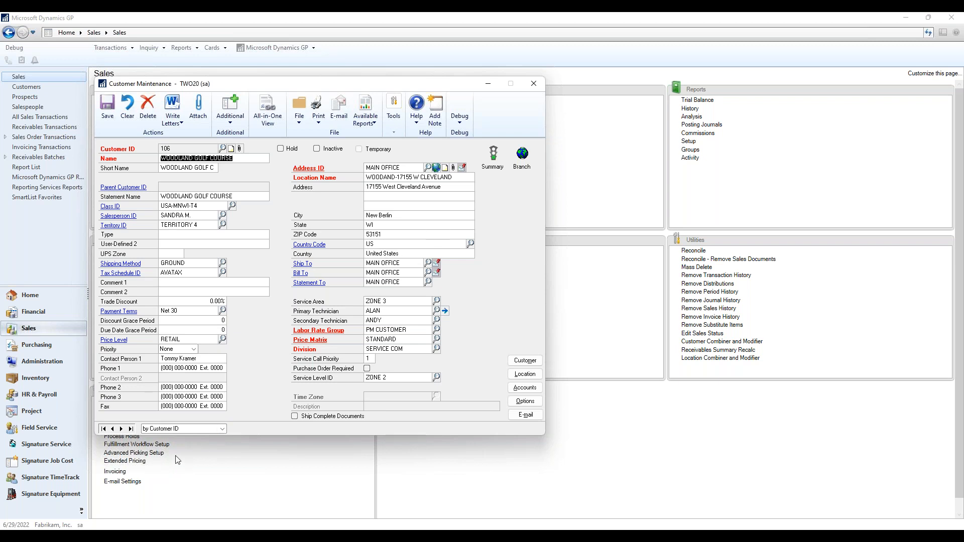
{"action": "left_click", "coordinate": [533, 84]}
List WOODLAND GOLF COURSE's address locations, closing the list without choosing one.
{"action": "left_click", "coordinate": [411, 117]}
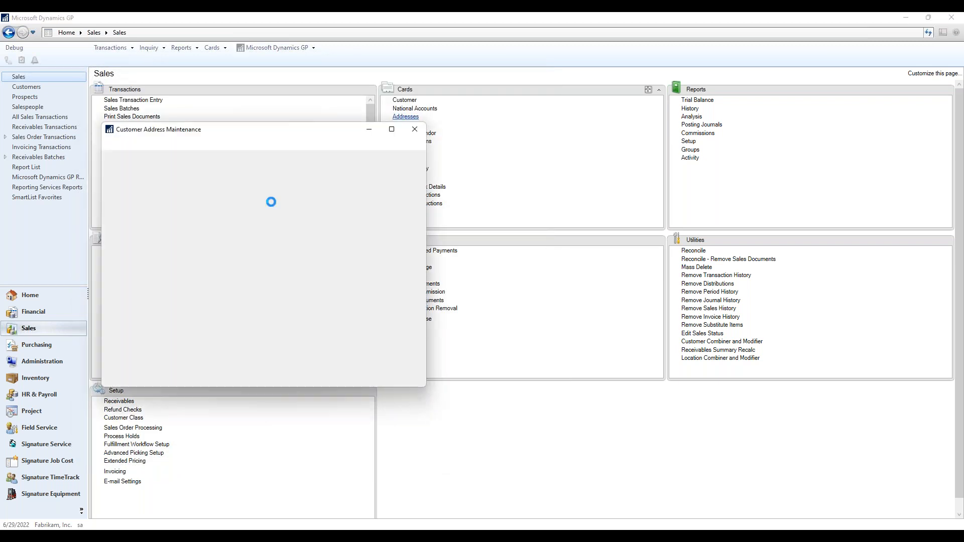
{"action": "left_click", "coordinate": [180, 190]}
{"action": "type", "text": "106"}
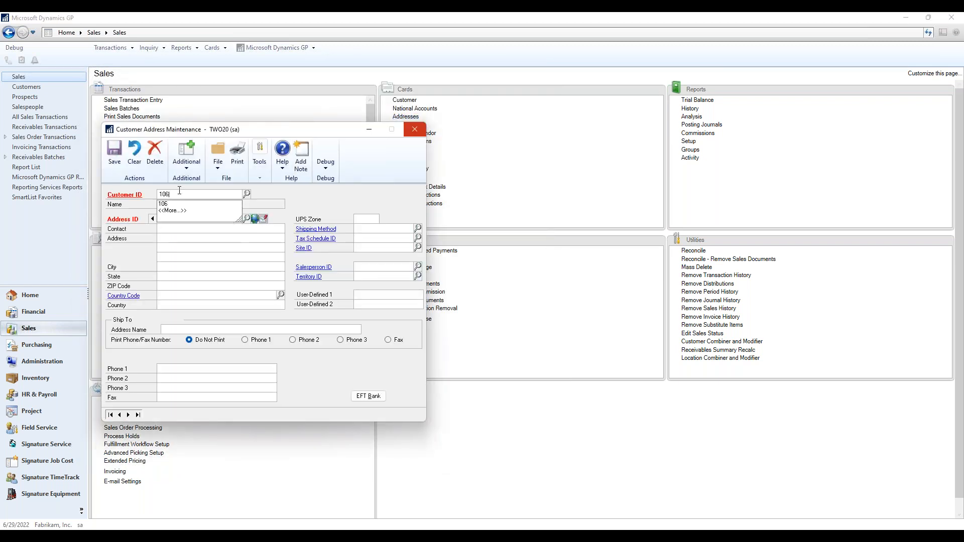
{"action": "key", "text": "Tab"}
{"action": "left_click", "coordinate": [247, 220]}
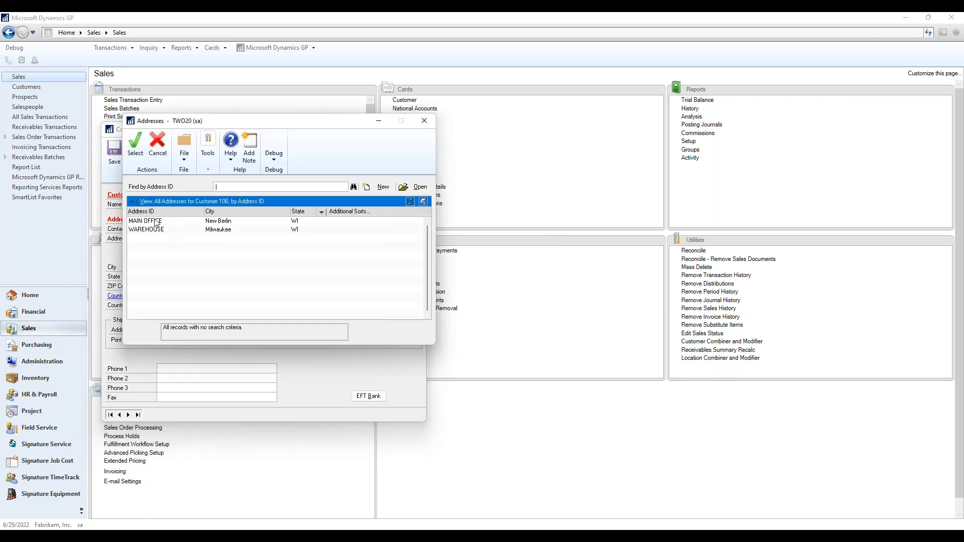
{"action": "left_click", "coordinate": [425, 121]}
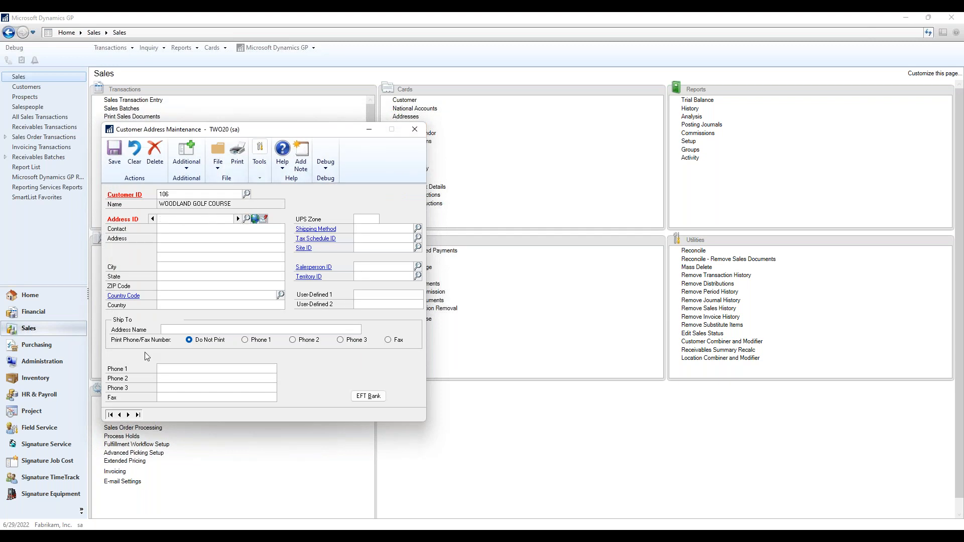
Open LAKE PARK GOLF SUPPLY's CART HOUSE address details, then close the address window.
{"action": "left_click", "coordinate": [120, 415]}
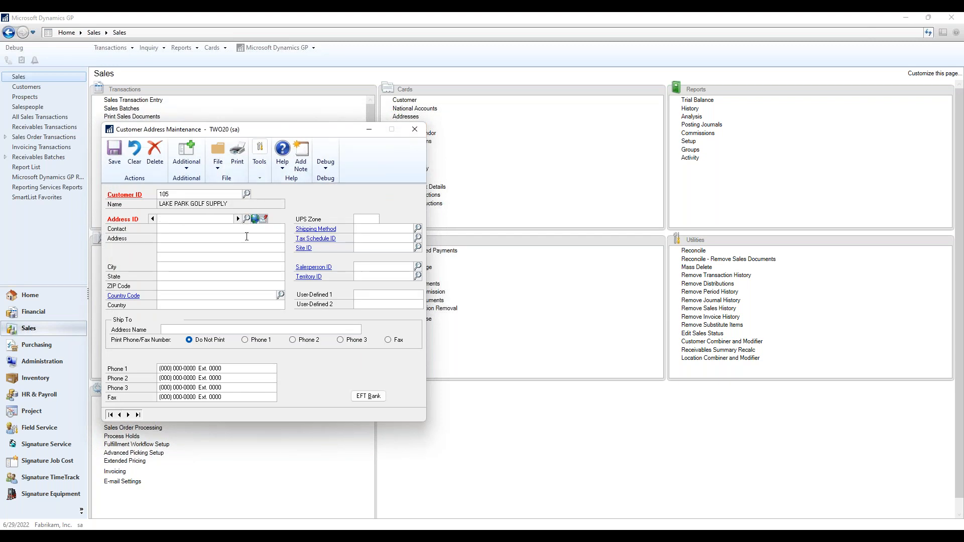
{"action": "left_click", "coordinate": [247, 220]}
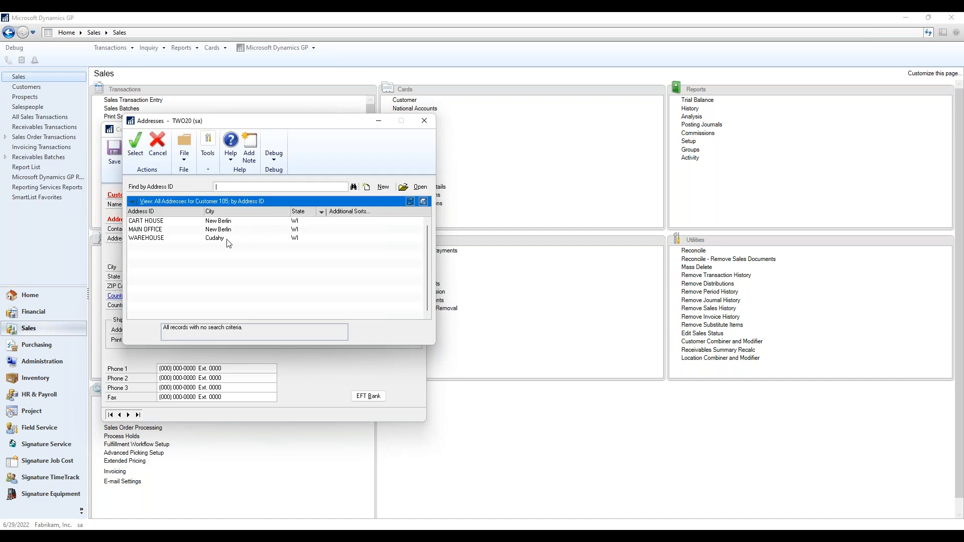
{"action": "double_click", "coordinate": [159, 223]}
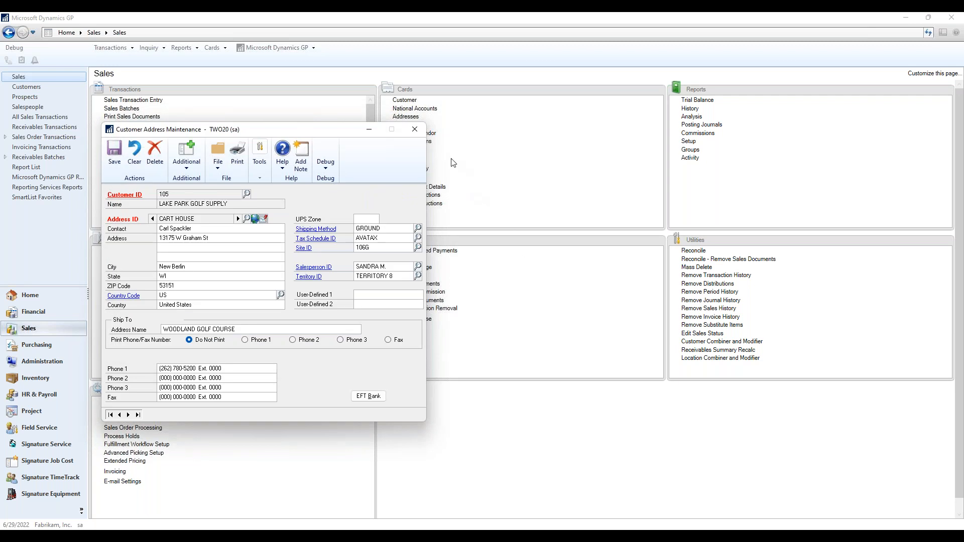
{"action": "left_click", "coordinate": [421, 135]}
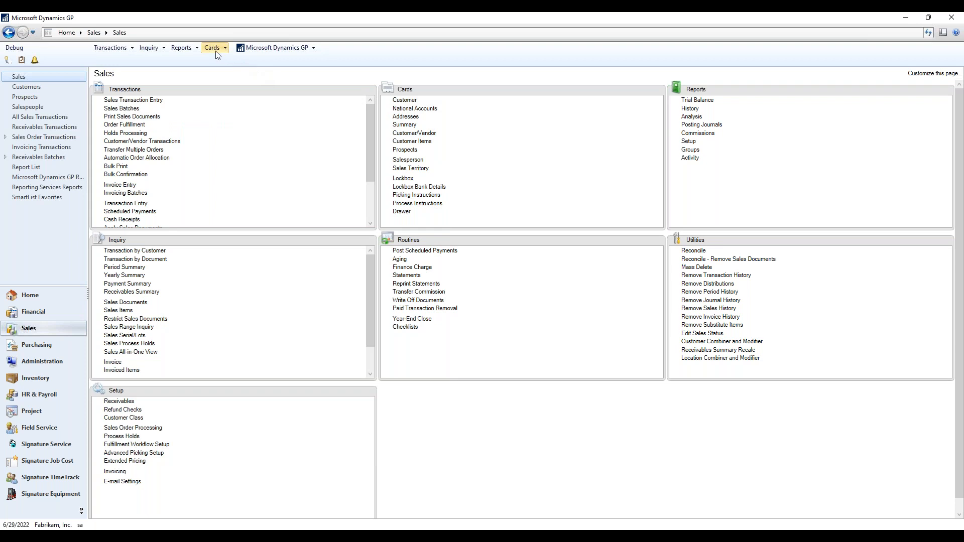
{"action": "left_click", "coordinate": [474, 520]}
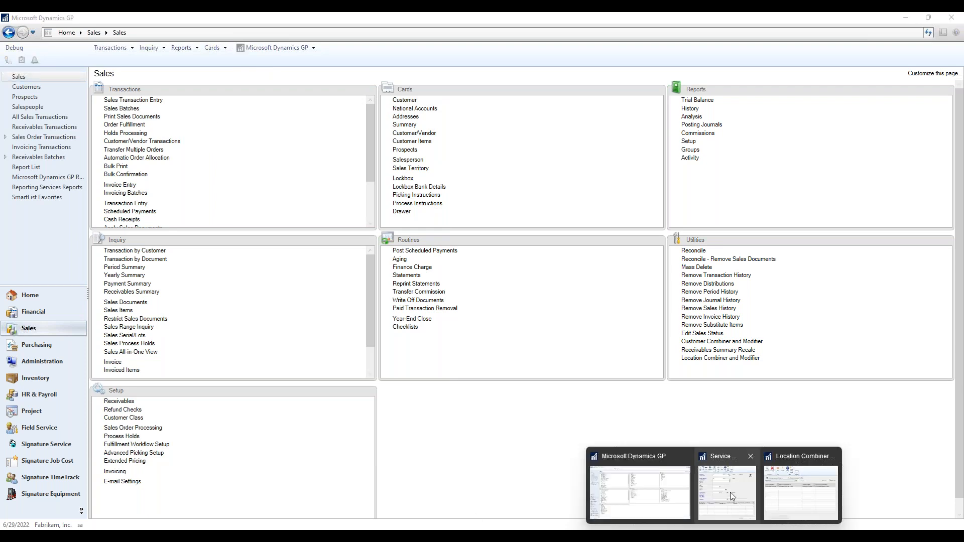
In Service Manager, load the NEW RES customer and view its residential maintenance contract.
{"action": "left_click", "coordinate": [730, 492]}
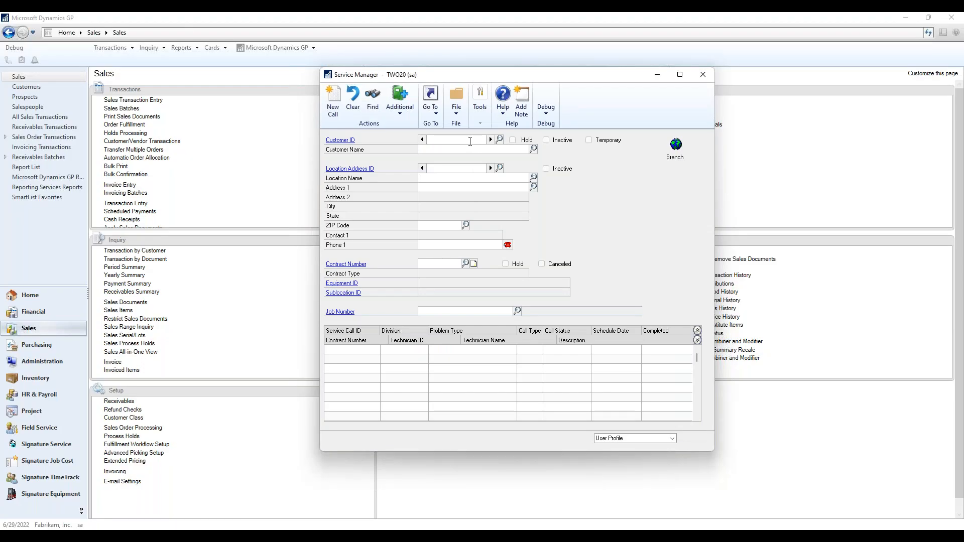
{"action": "left_click", "coordinate": [500, 140]}
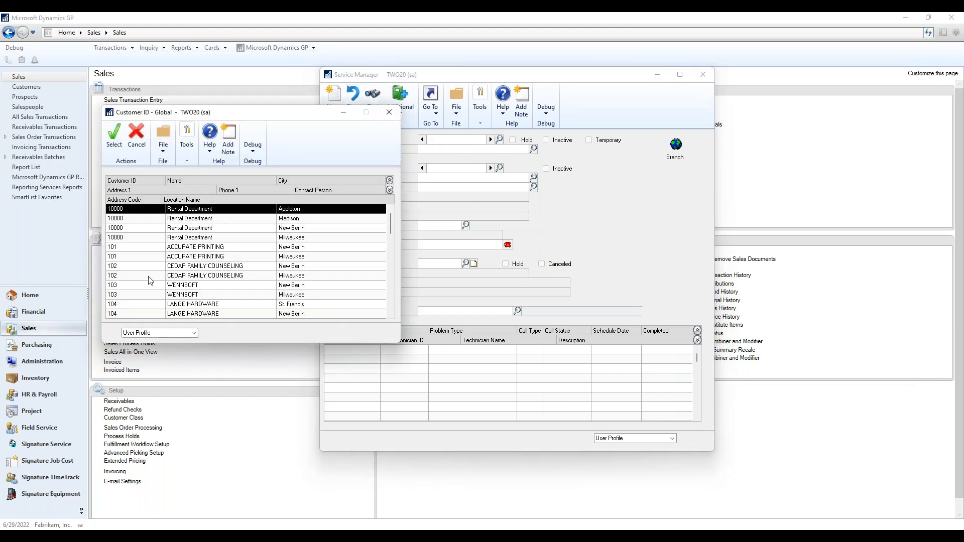
{"action": "scroll", "coordinate": [168, 281], "scroll_direction": "down", "scroll_amount": 4}
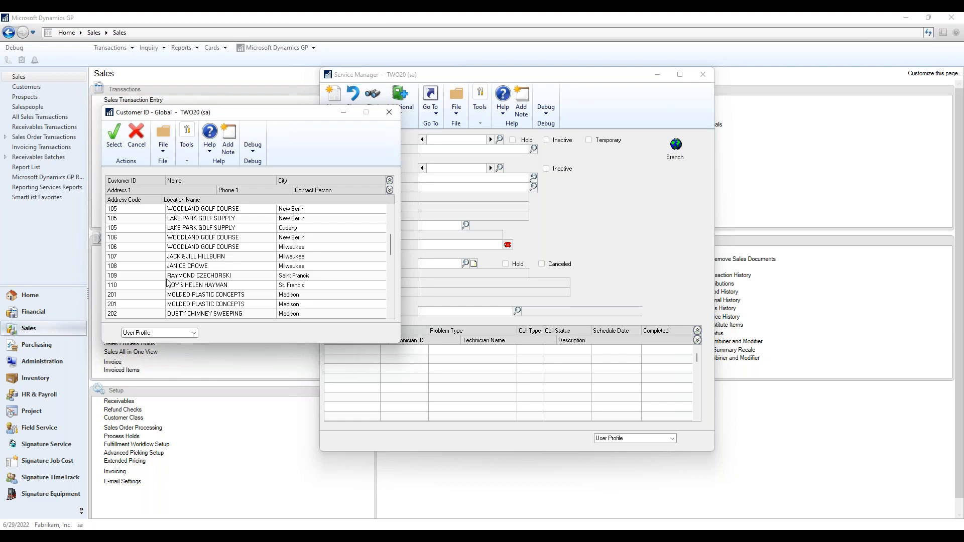
{"action": "double_click", "coordinate": [153, 260]}
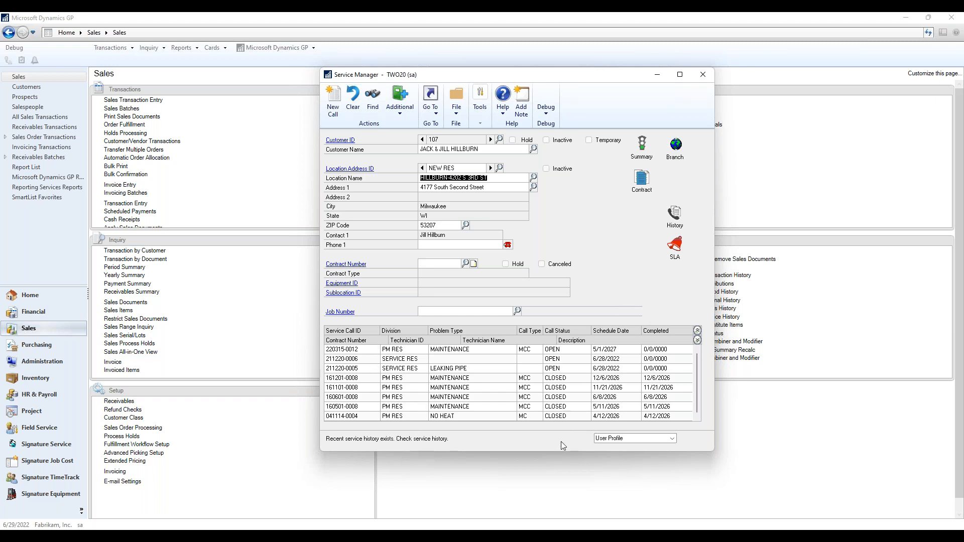
{"action": "left_click", "coordinate": [465, 262]}
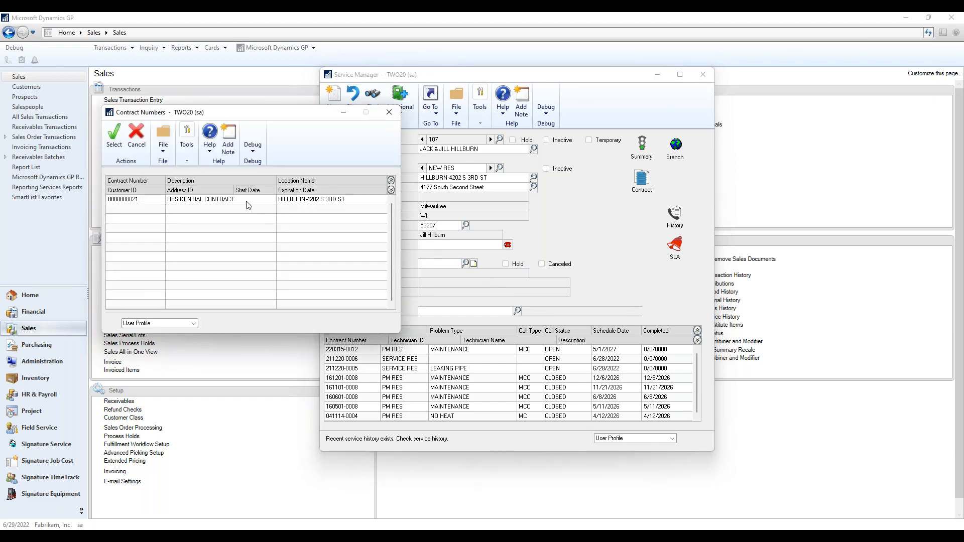
{"action": "double_click", "coordinate": [246, 201]}
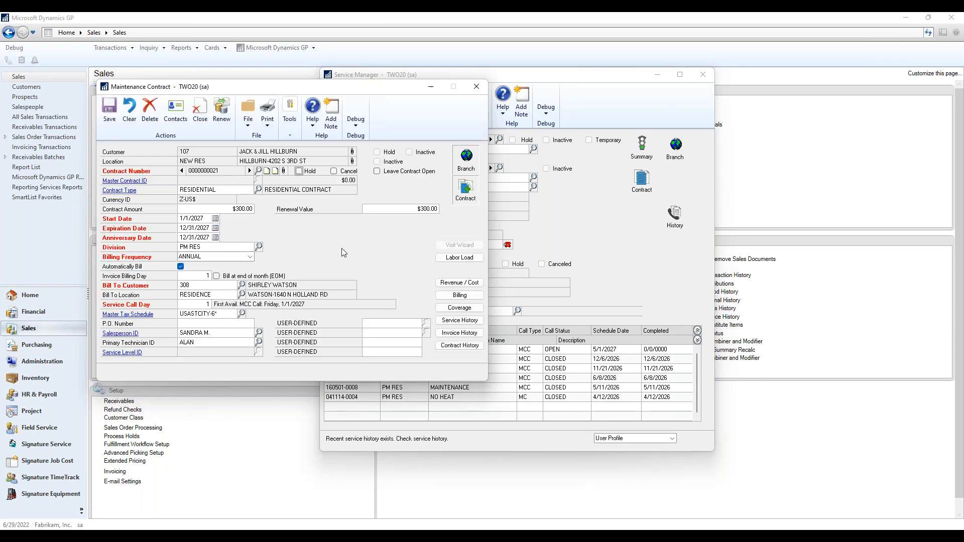
{"action": "left_click", "coordinate": [475, 89]}
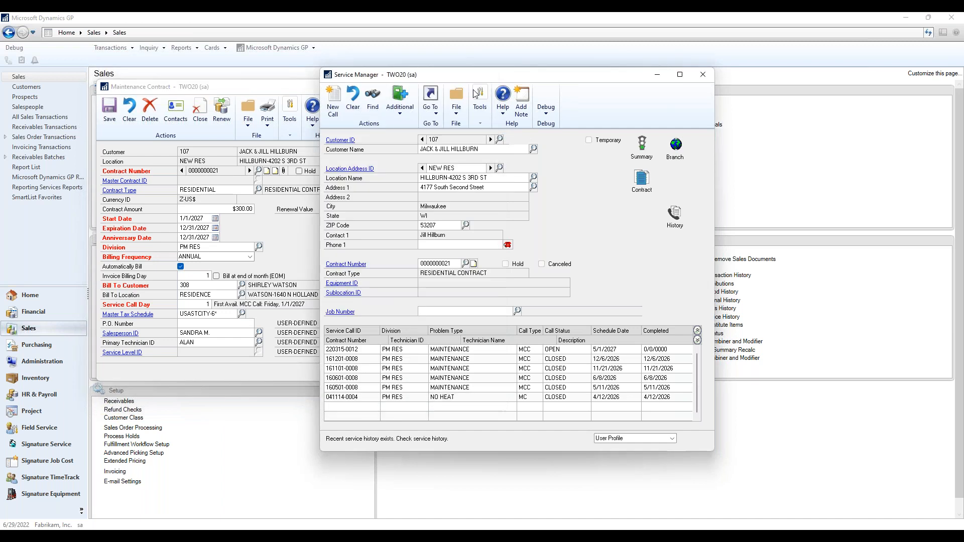
Show LAKE PARK GOLF SUPPLY's CART HOUSE location, its two service calls and premier contract details.
{"action": "left_click", "coordinate": [423, 140]}
{"action": "left_click", "coordinate": [423, 141]}
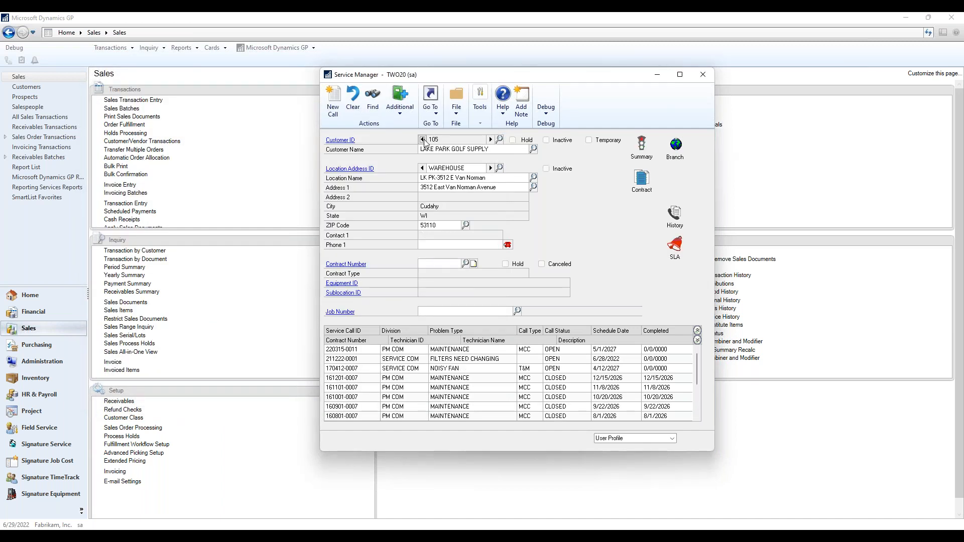
{"action": "left_click", "coordinate": [423, 168]}
{"action": "left_click", "coordinate": [422, 168]}
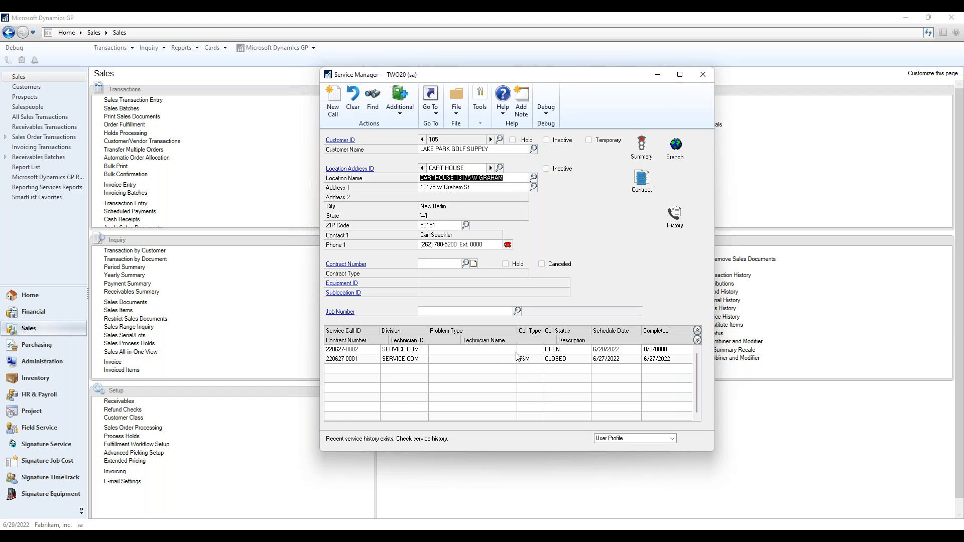
{"action": "left_click", "coordinate": [552, 351]}
{"action": "left_click", "coordinate": [554, 359]}
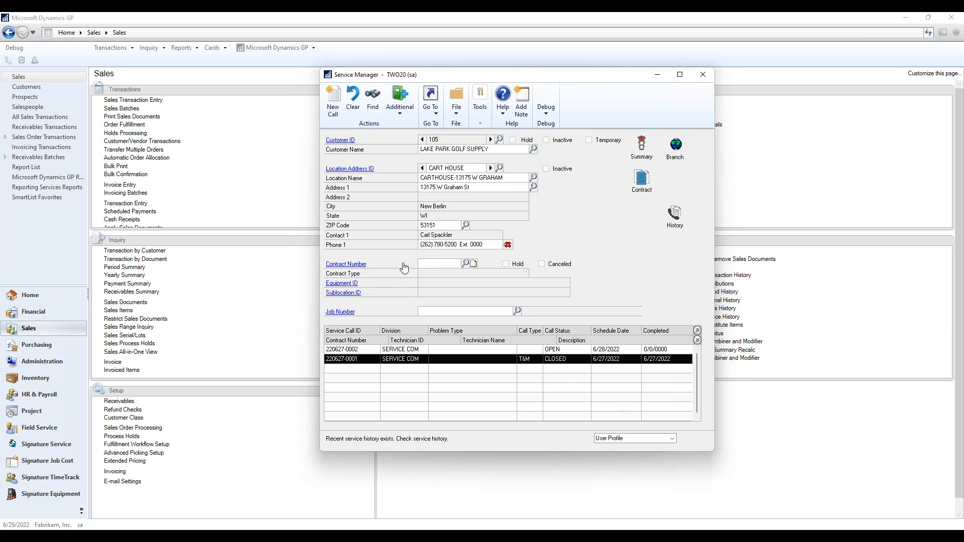
{"action": "left_click", "coordinate": [466, 263]}
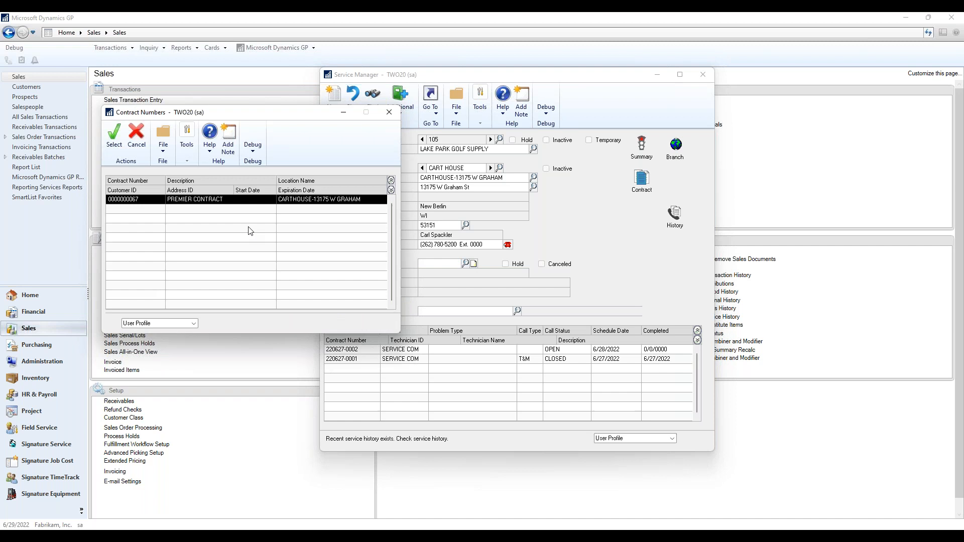
{"action": "double_click", "coordinate": [234, 200]}
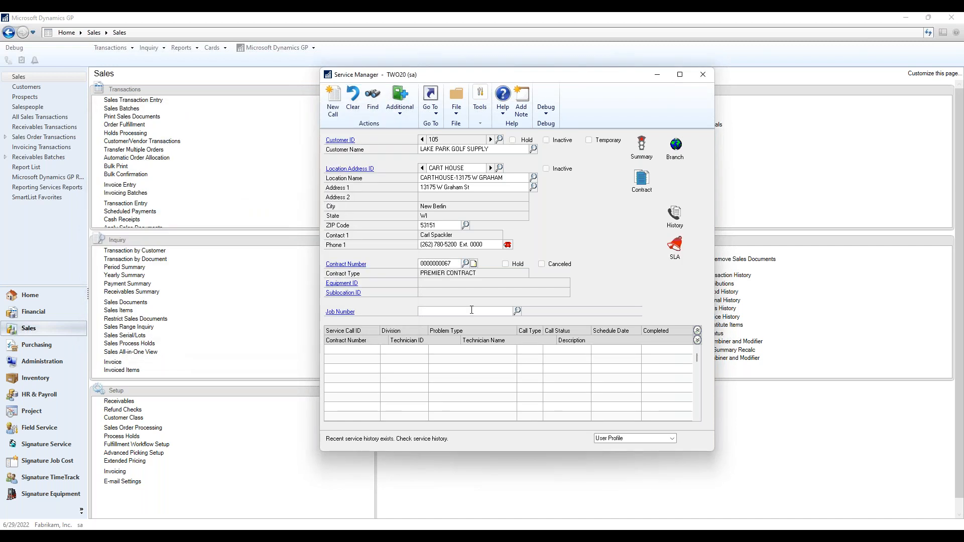
{"action": "left_click", "coordinate": [359, 267]}
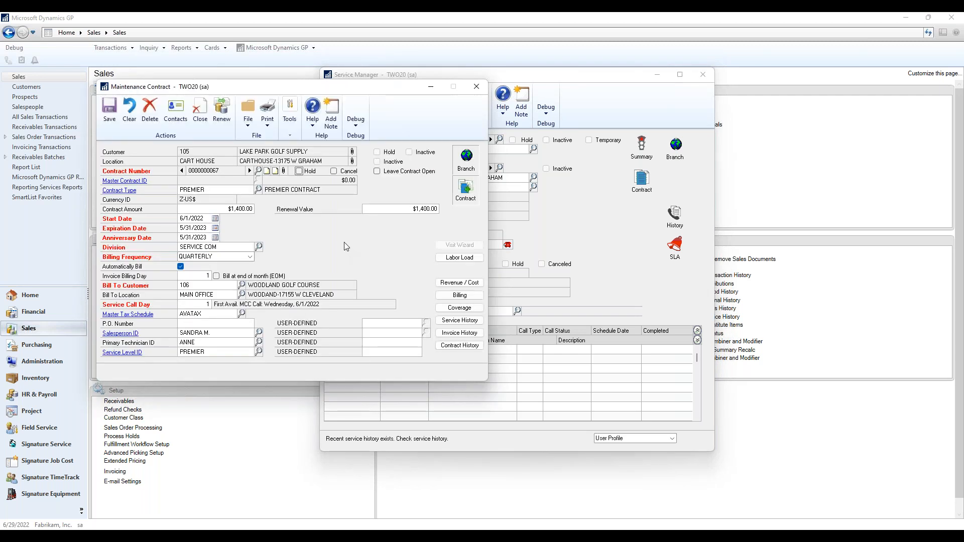
{"action": "left_click", "coordinate": [477, 87]}
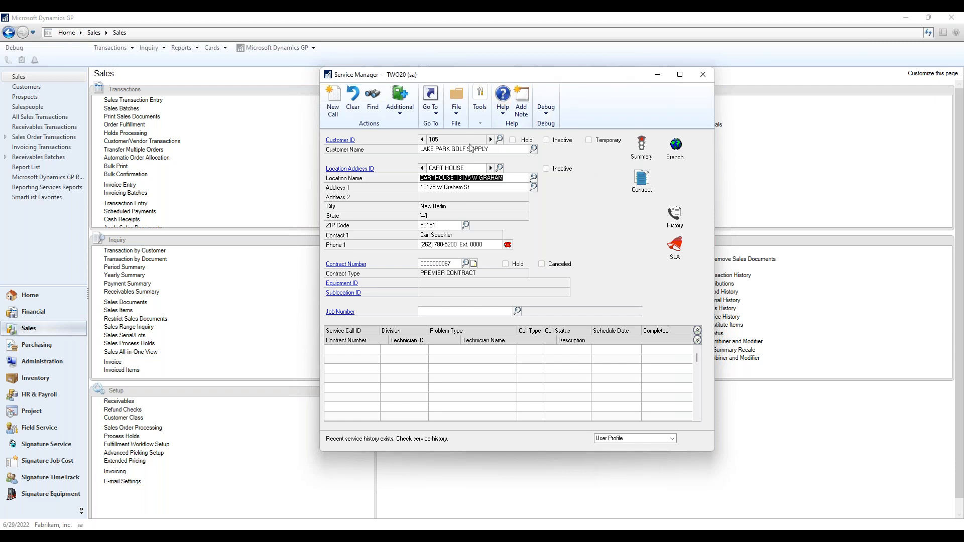
Load THE COMPUTER STORE's WAREHOUSE location and view its maintenance contract.
{"action": "left_click", "coordinate": [353, 101]}
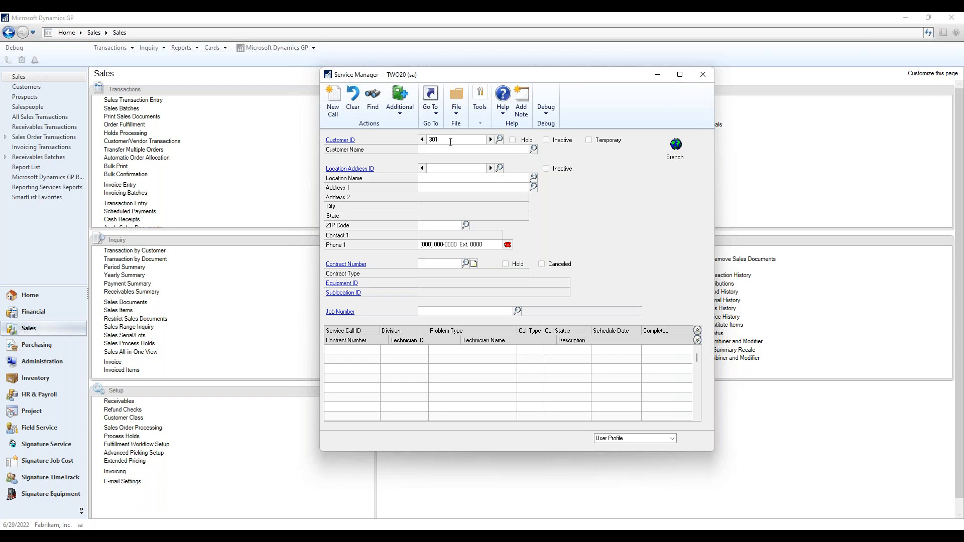
{"action": "key", "text": "Tab"}
{"action": "left_click", "coordinate": [490, 168]}
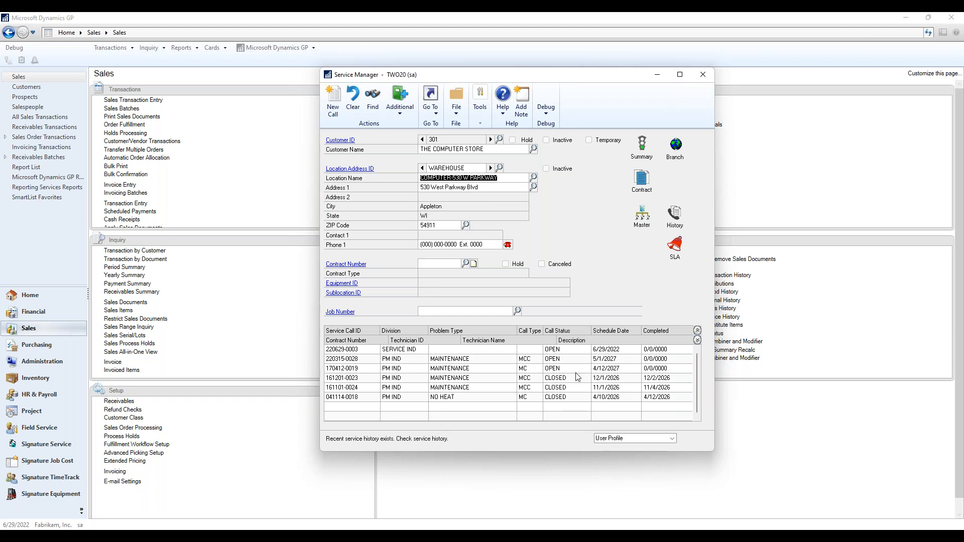
{"action": "left_click", "coordinate": [466, 261]}
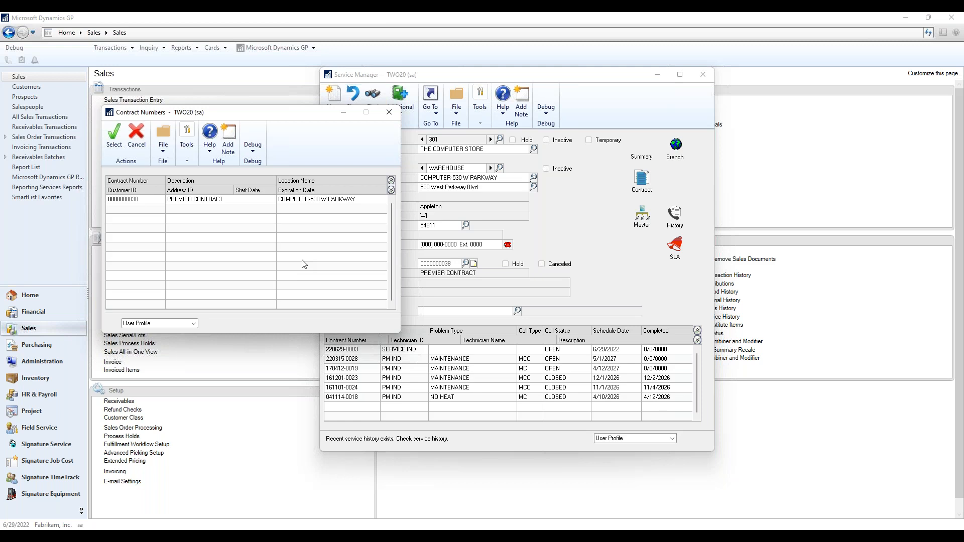
{"action": "left_click", "coordinate": [340, 264]}
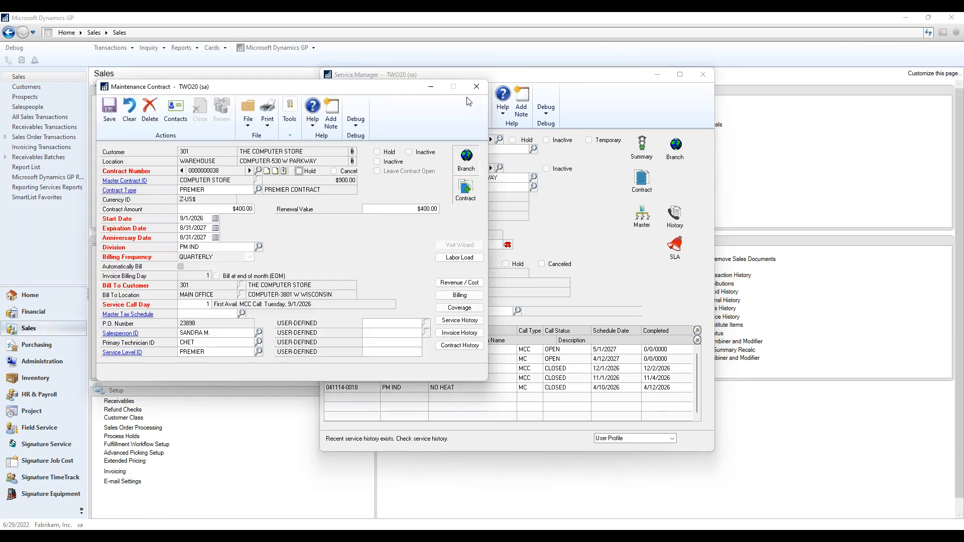
{"action": "left_click", "coordinate": [477, 91]}
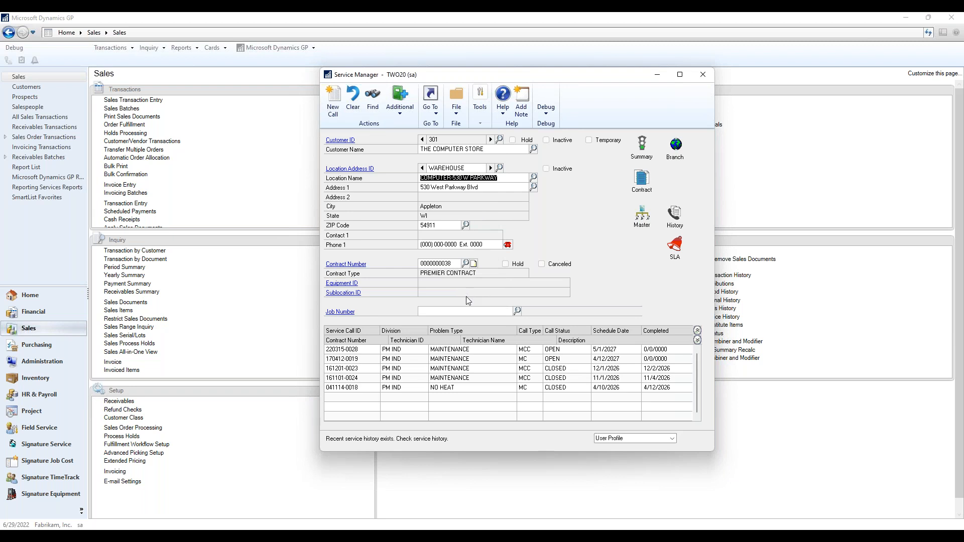
Clear the Contract Number filter so all six WAREHOUSE service calls are listed.
{"action": "left_click", "coordinate": [437, 263]}
{"action": "key", "text": "Delete"}
{"action": "key", "text": "Tab"}
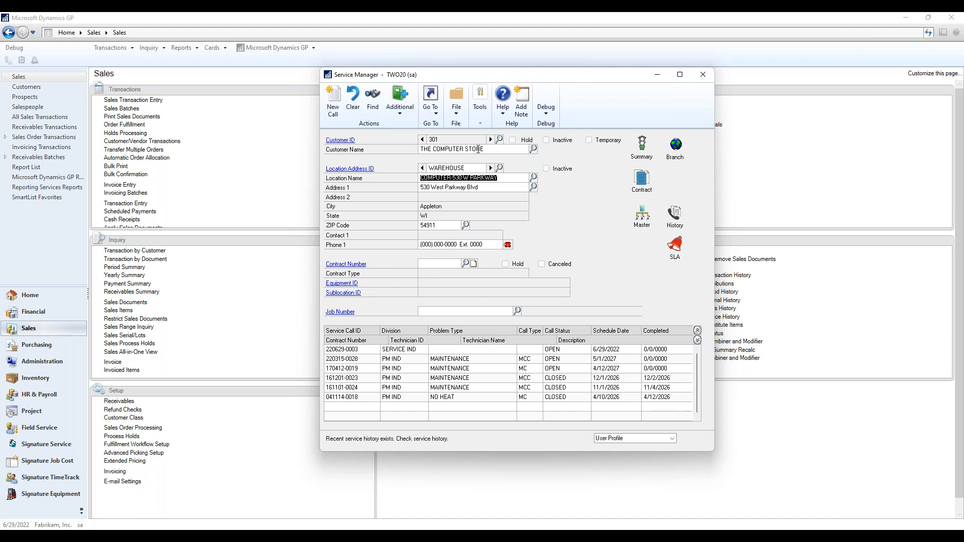
Show customer 303 DATA SERVICES at WAREHOUSE, confirming the location has no contracts.
{"action": "left_click", "coordinate": [490, 140]}
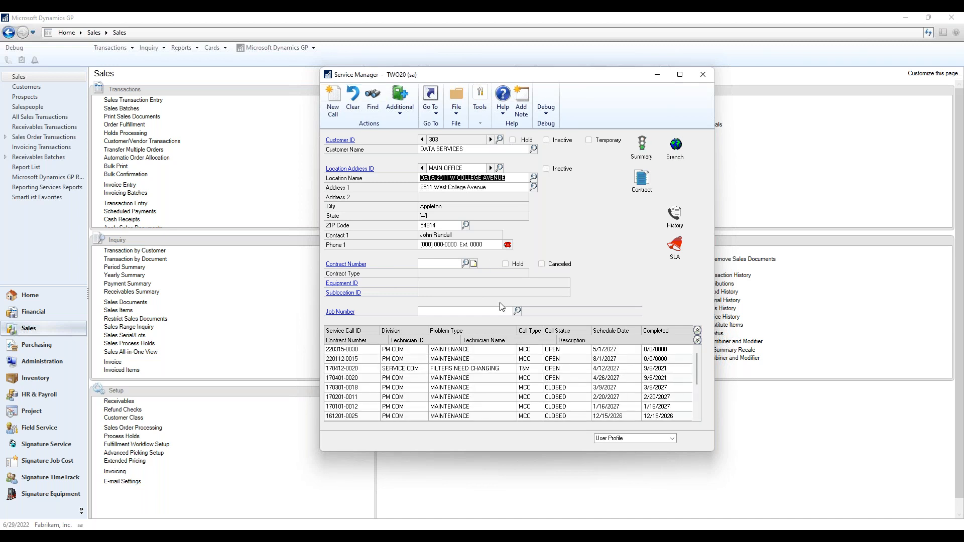
{"action": "left_click", "coordinate": [490, 168]}
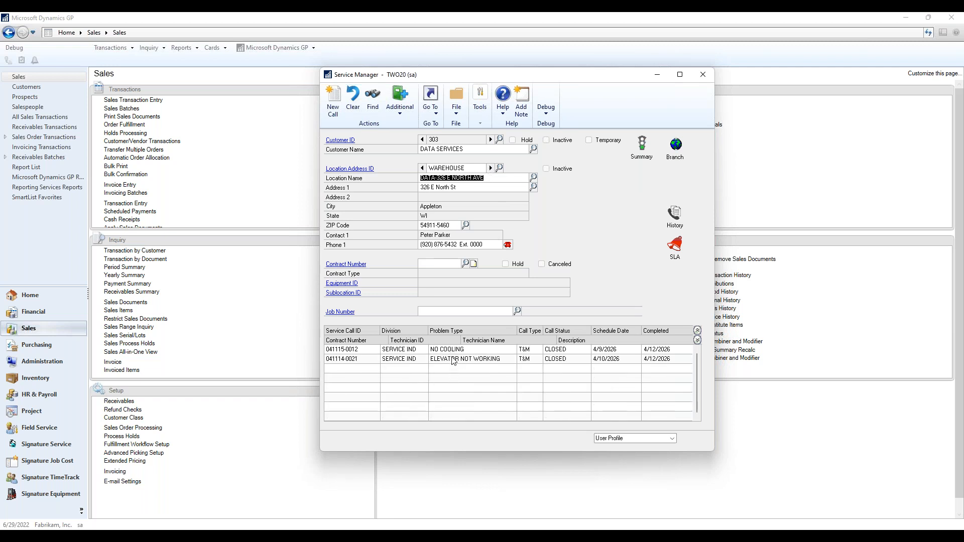
{"action": "left_click", "coordinate": [466, 265]}
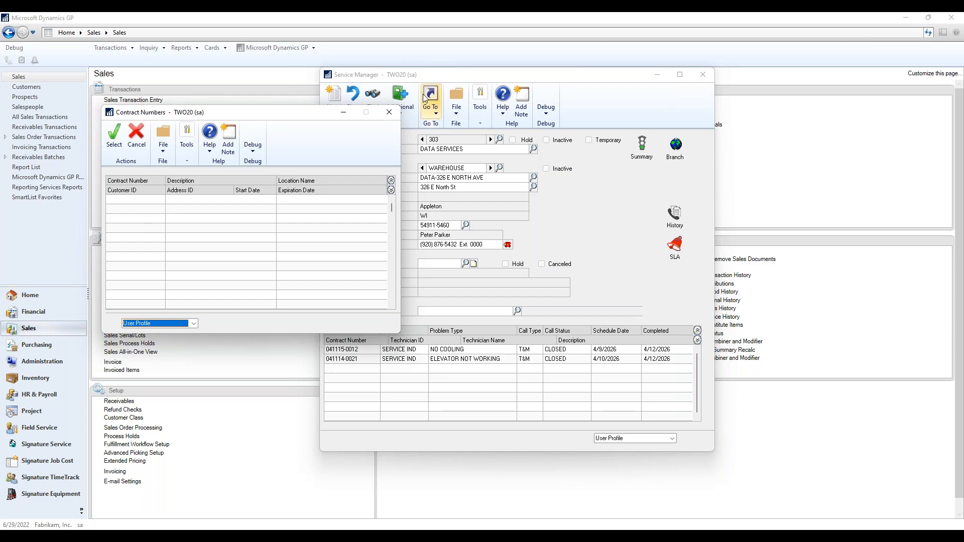
{"action": "left_click", "coordinate": [389, 112]}
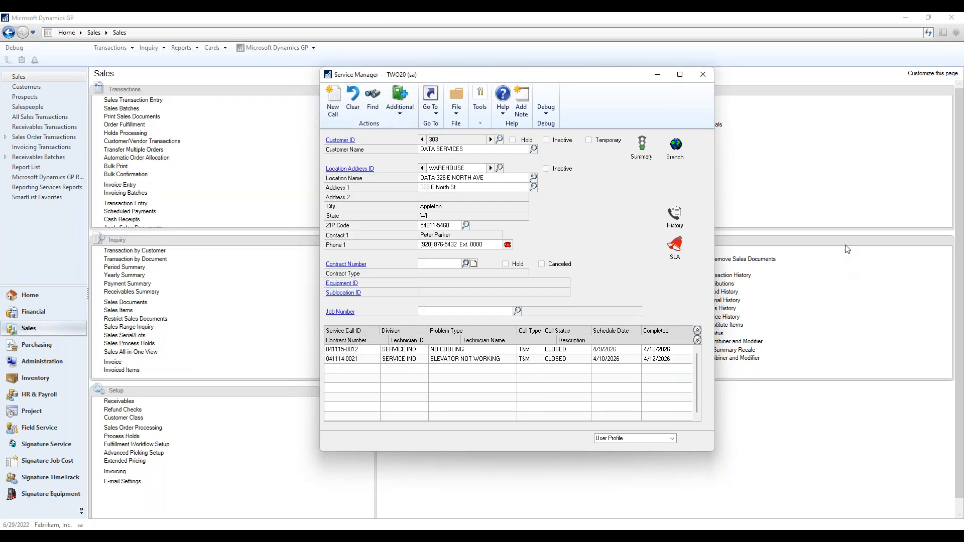
{"action": "left_click_drag", "start_coordinate": [569, 82], "coordinate": [757, 118]}
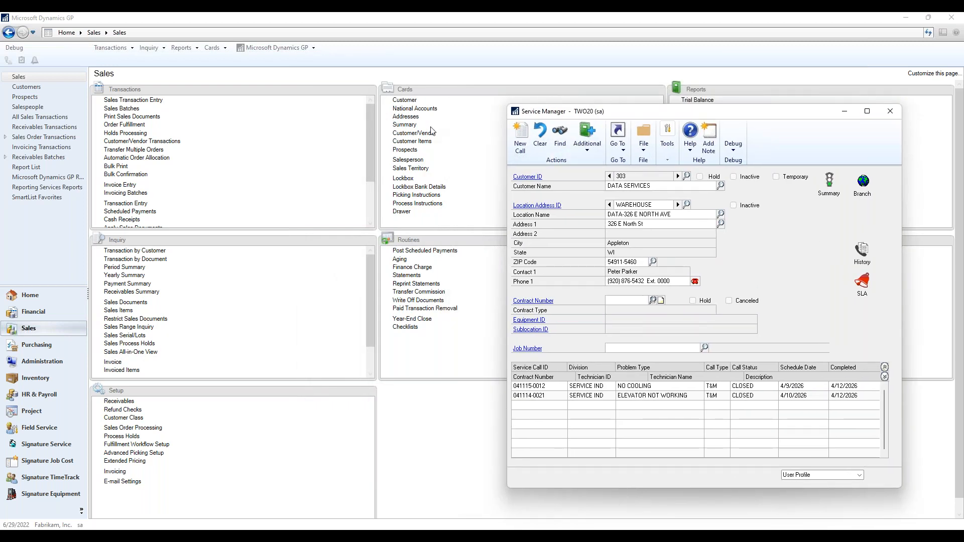
{"action": "left_click_drag", "start_coordinate": [646, 115], "coordinate": [354, 65]}
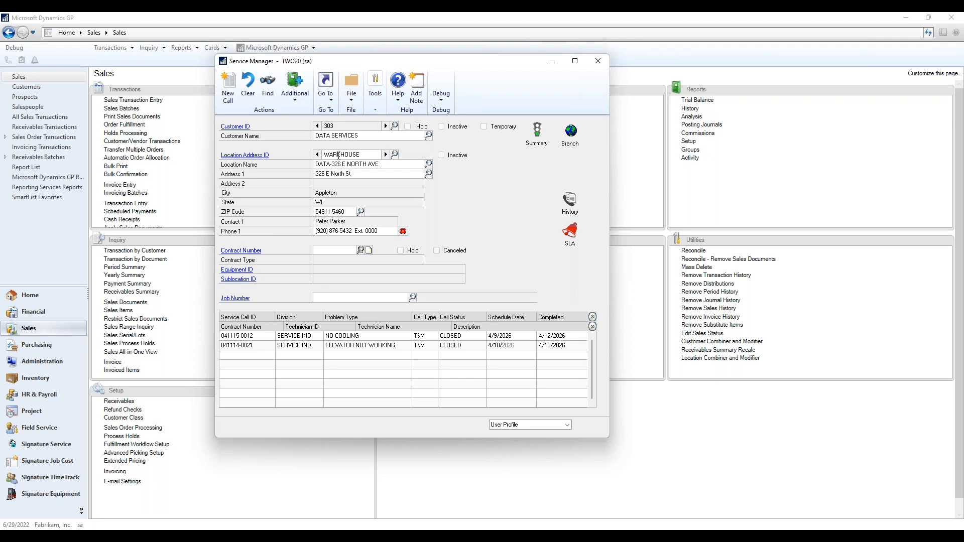
Return to customer 301 and compare its WAREHOUSE and MAIN OFFICE service calls.
{"action": "left_click", "coordinate": [318, 126]}
{"action": "left_click", "coordinate": [317, 126]}
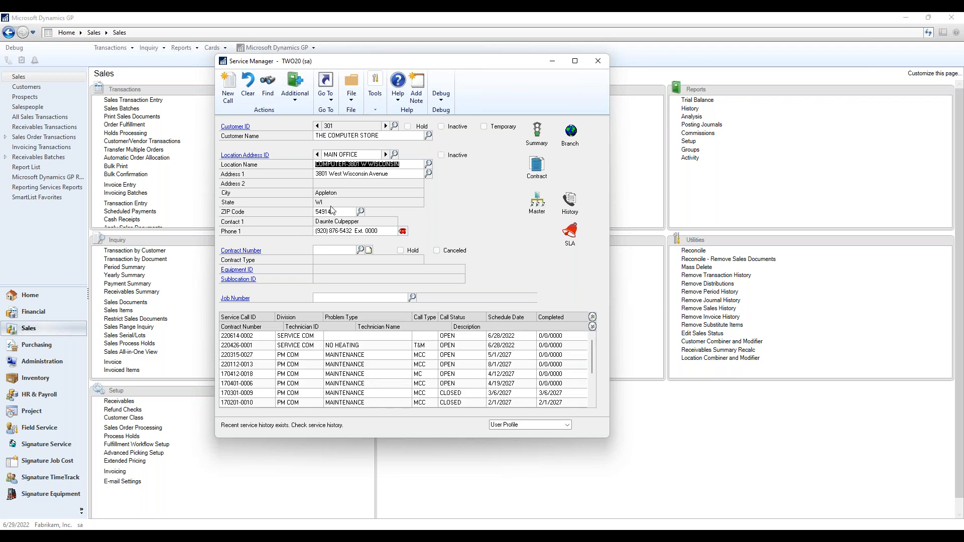
{"action": "left_click", "coordinate": [387, 154]}
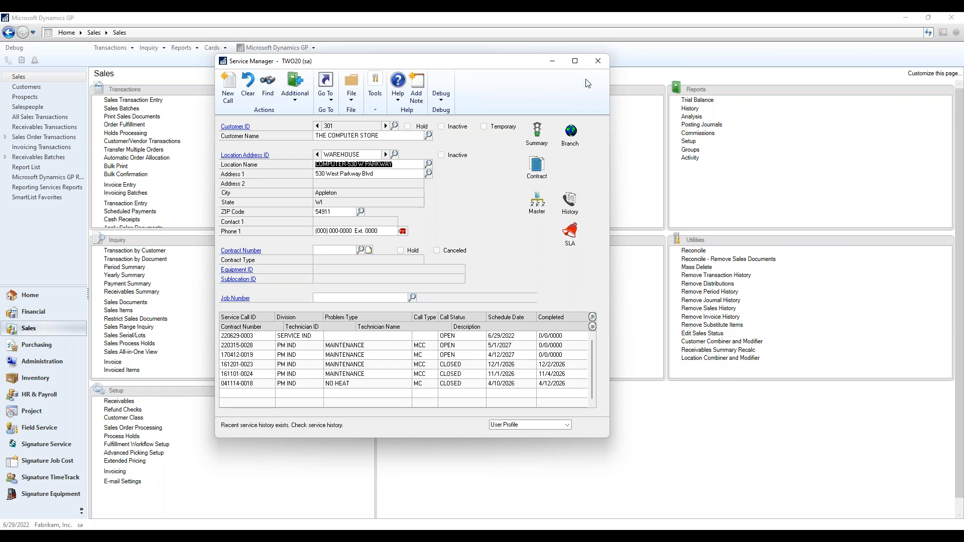
{"action": "left_click", "coordinate": [317, 126]}
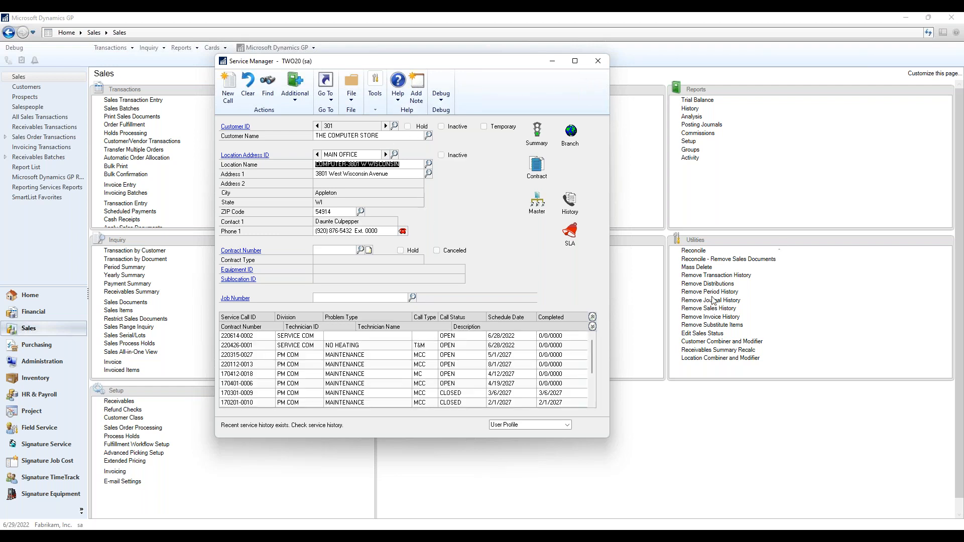
In the Location Combiner and Modifier, enter customer 301 WAREHOUSE as the source.
{"action": "left_click", "coordinate": [699, 359]}
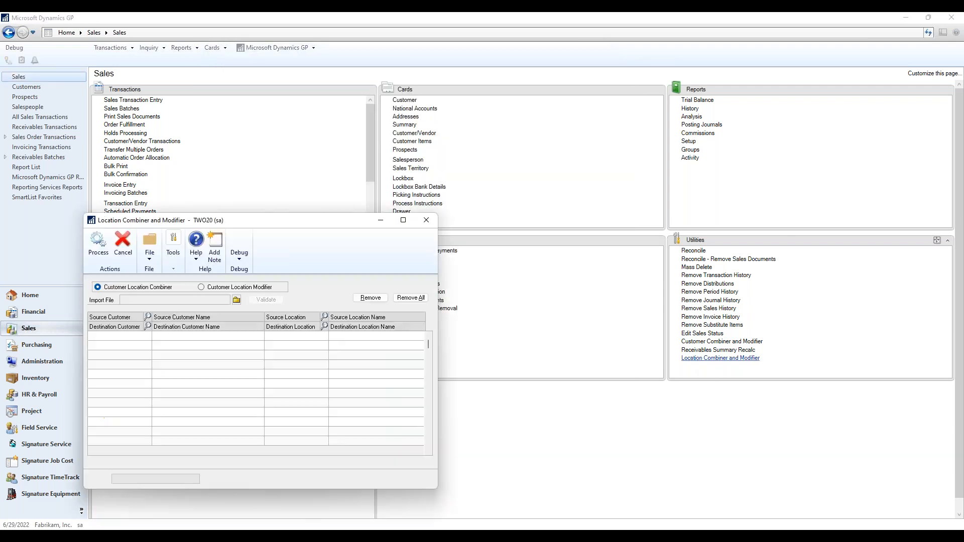
{"action": "left_click_drag", "start_coordinate": [305, 220], "coordinate": [420, 161]}
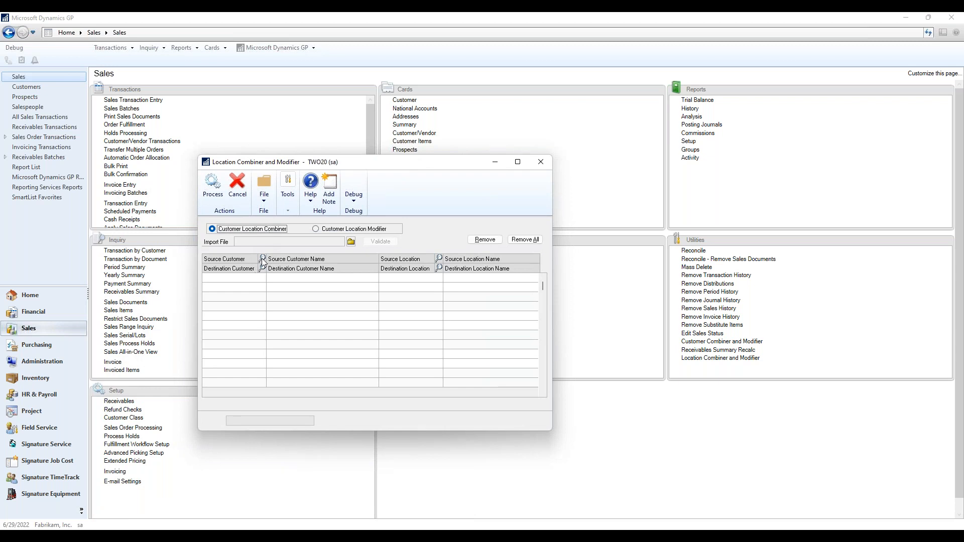
{"action": "left_click", "coordinate": [252, 280]}
{"action": "left_click", "coordinate": [262, 259]}
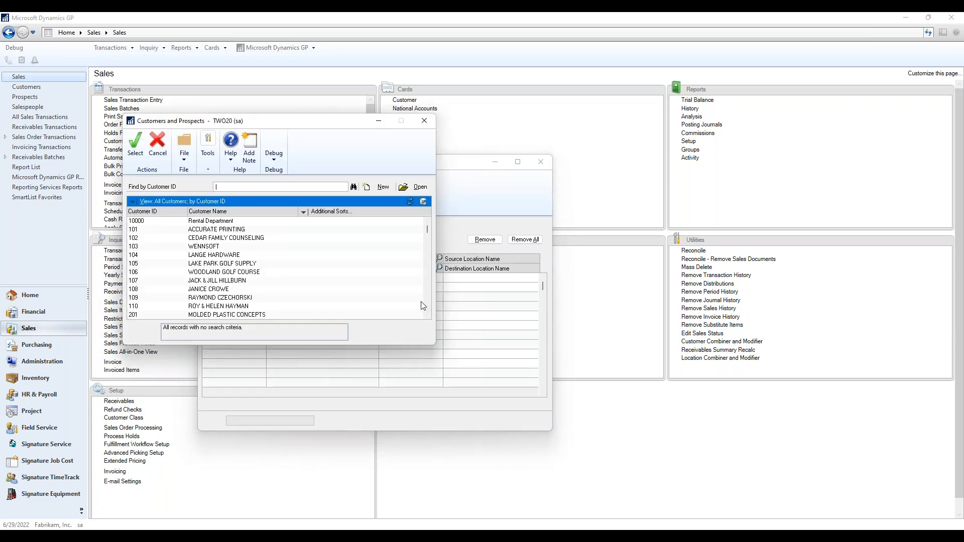
{"action": "left_click", "coordinate": [426, 305]}
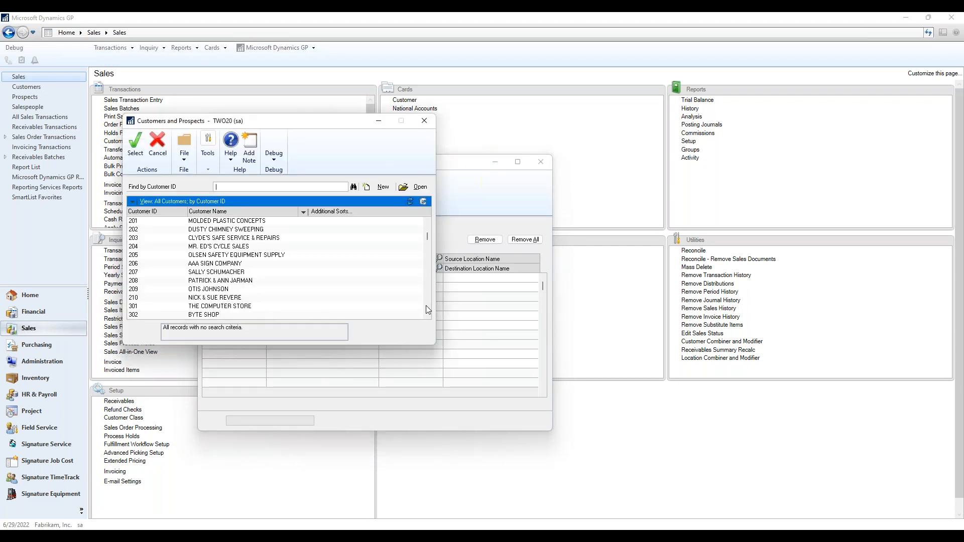
{"action": "double_click", "coordinate": [210, 307]}
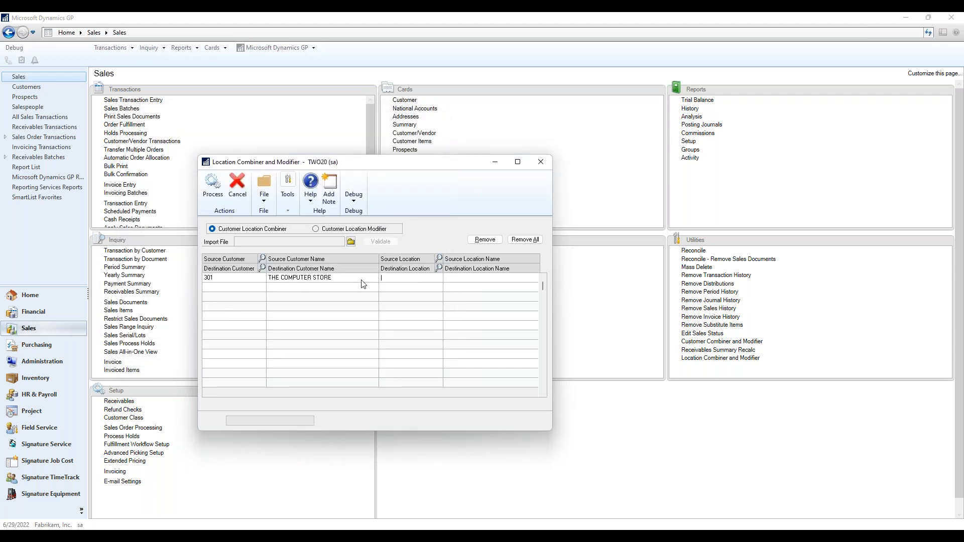
{"action": "left_click", "coordinate": [439, 258]}
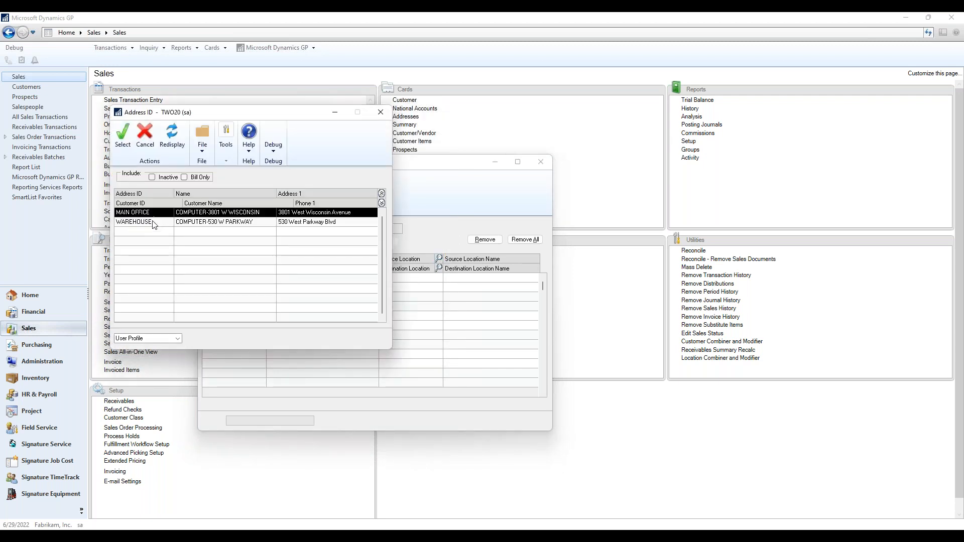
{"action": "double_click", "coordinate": [155, 223]}
Enter customer 303 DATA SERVICES, location WAREHOUSE, as the destination.
{"action": "left_click", "coordinate": [261, 269]}
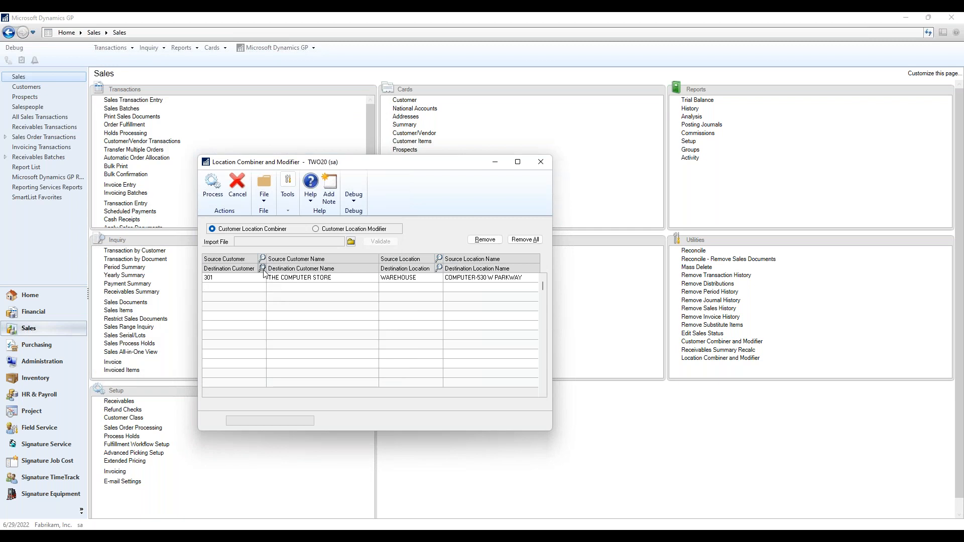
{"action": "left_click", "coordinate": [426, 310]}
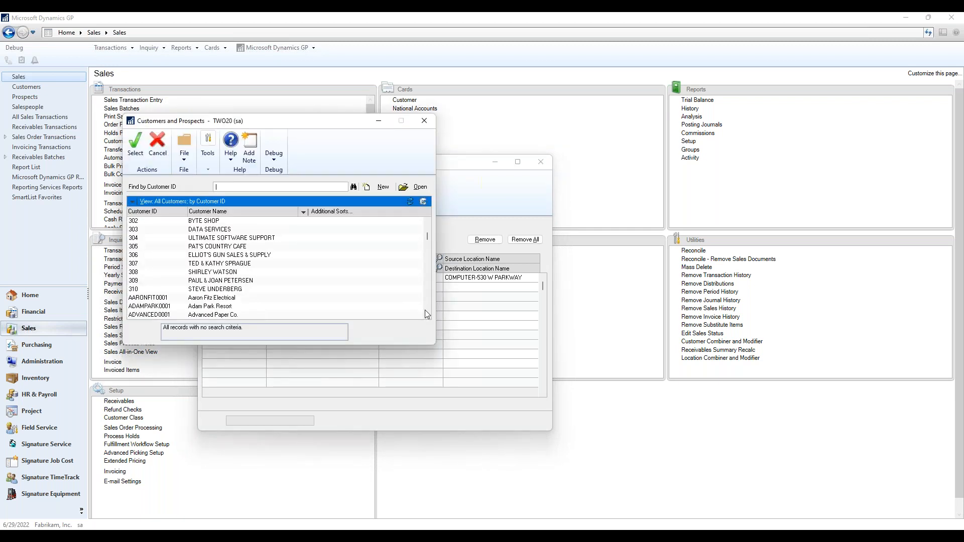
{"action": "double_click", "coordinate": [169, 230]}
{"action": "left_click", "coordinate": [439, 269]}
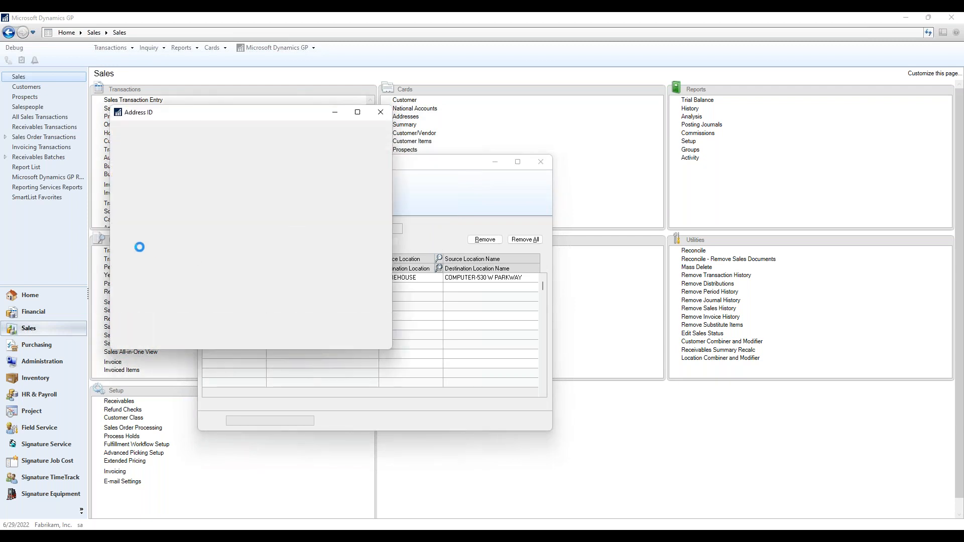
{"action": "double_click", "coordinate": [135, 221]}
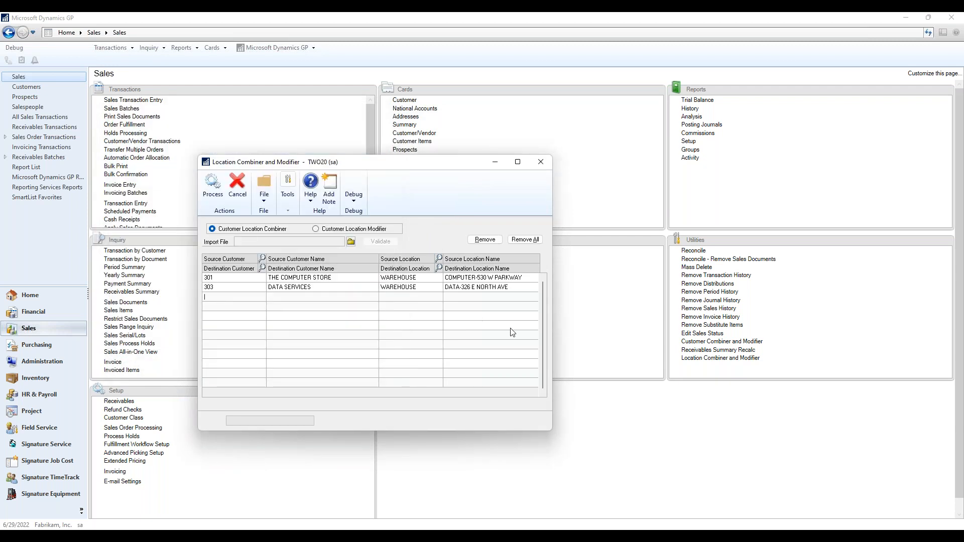
Process the combine past the backup warning, view the report on screen, then close everything.
{"action": "left_click", "coordinate": [212, 190]}
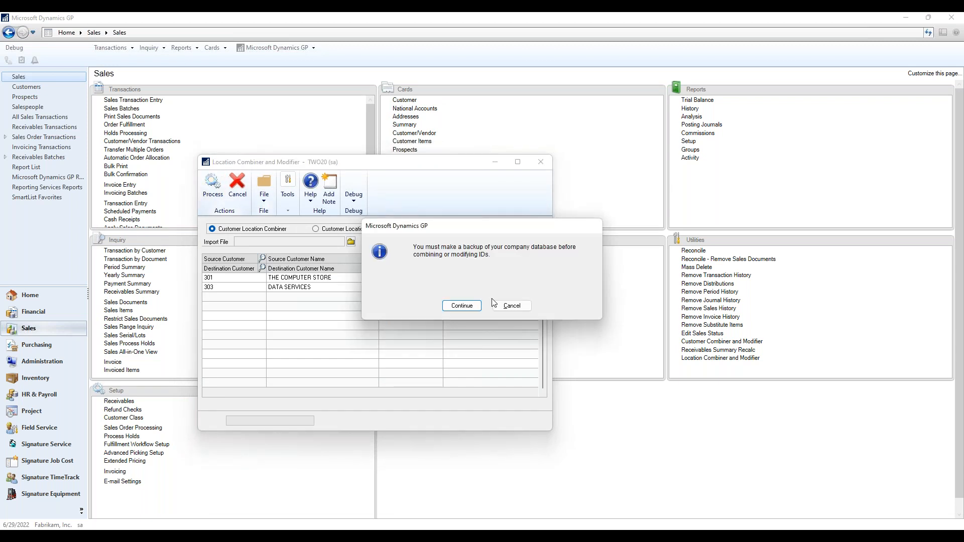
{"action": "left_click", "coordinate": [462, 307]}
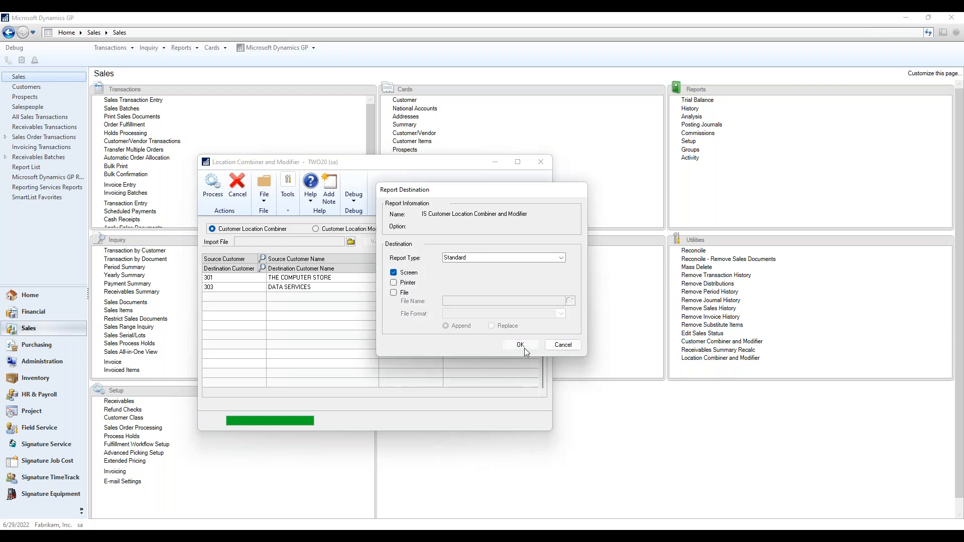
{"action": "left_click", "coordinate": [525, 348]}
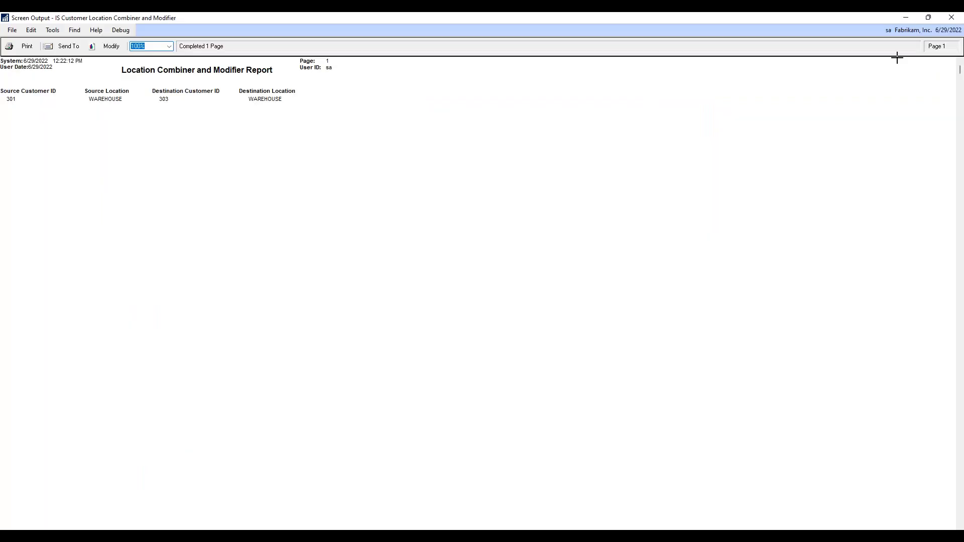
{"action": "left_click", "coordinate": [952, 18]}
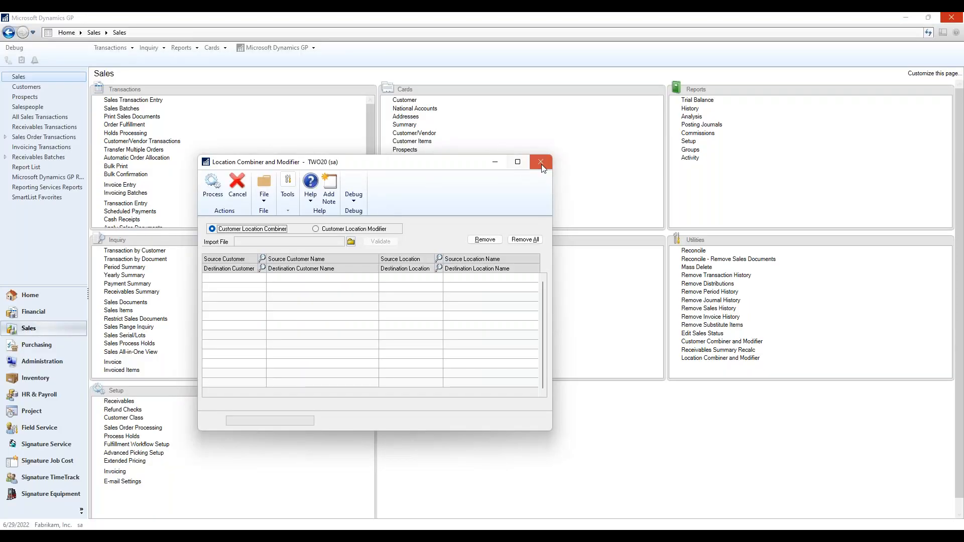
{"action": "left_click", "coordinate": [541, 162]}
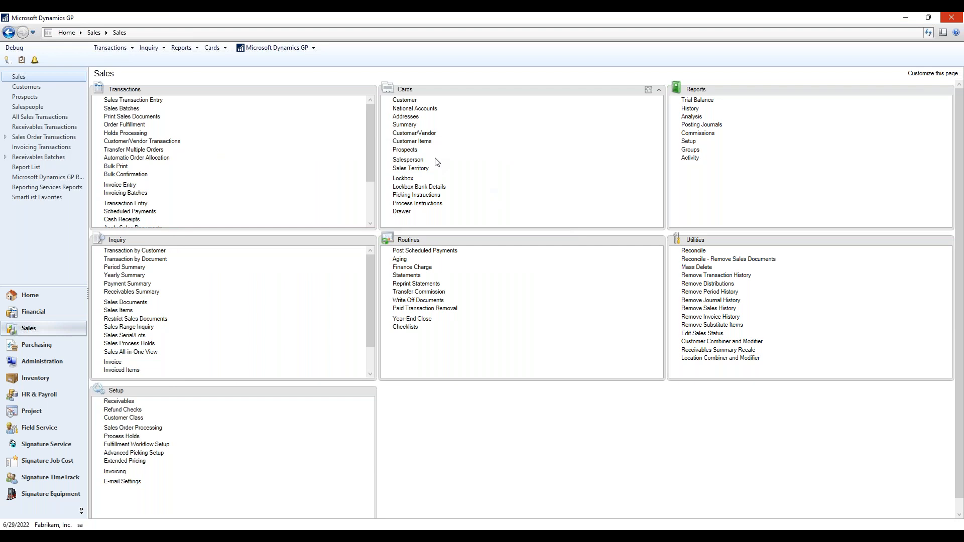
Check customer 301's addresses in Customer Maintenance, confirming WAREHOUSE is gone.
{"action": "left_click", "coordinate": [406, 100]}
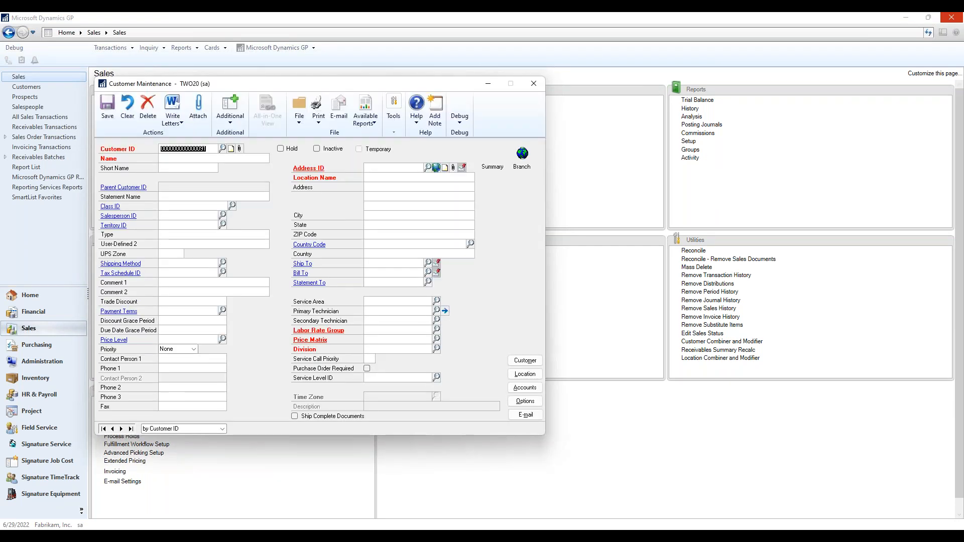
{"action": "type", "text": "301"}
{"action": "key", "text": "Tab"}
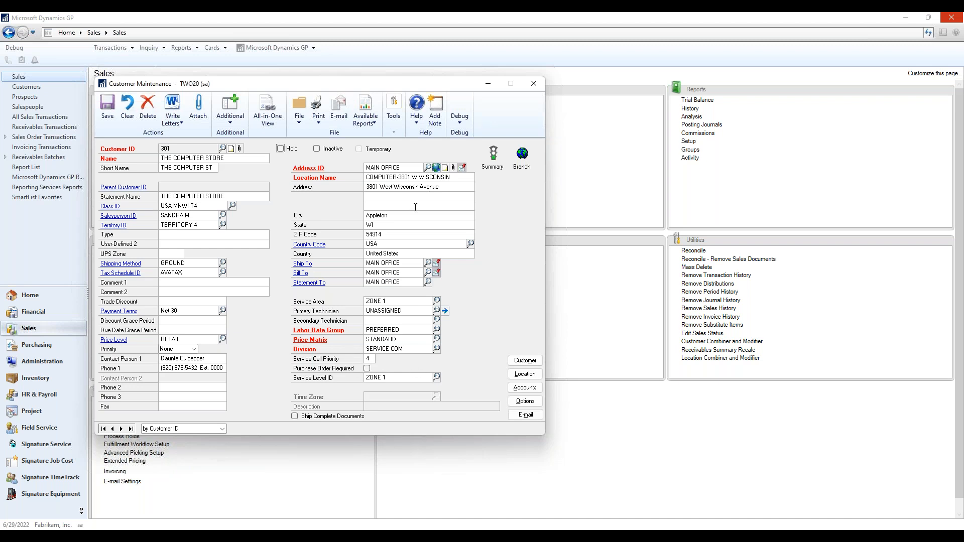
{"action": "left_click", "coordinate": [307, 172]}
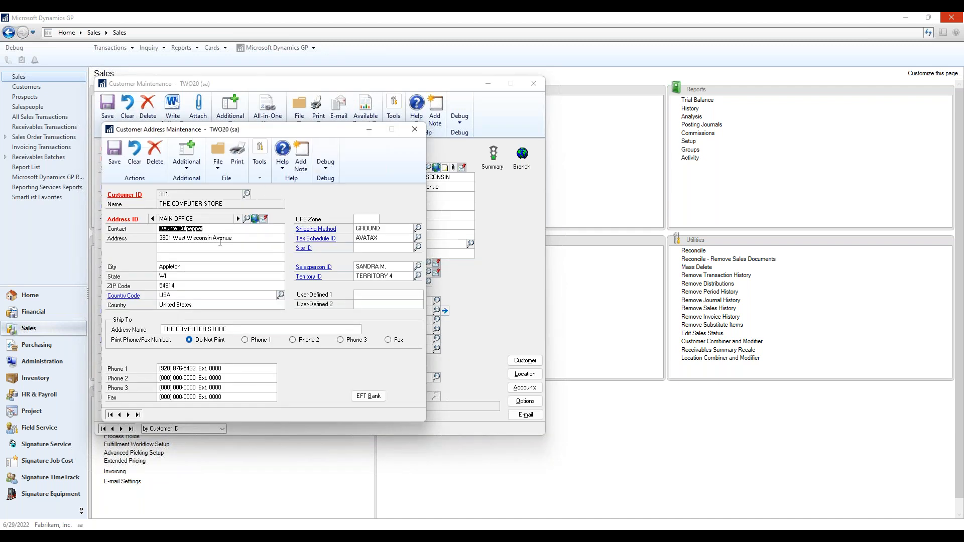
{"action": "left_click", "coordinate": [237, 217]}
{"action": "left_click", "coordinate": [246, 218]}
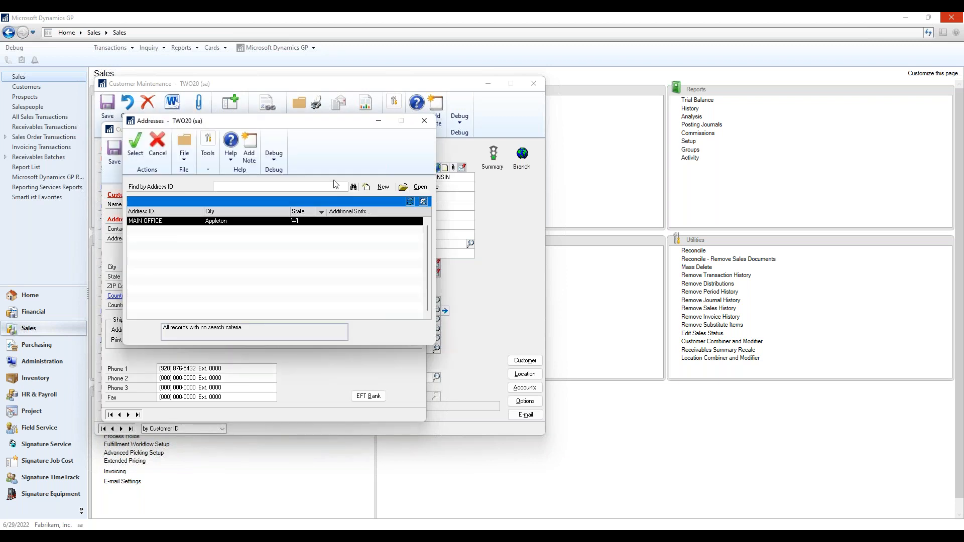
{"action": "left_click", "coordinate": [428, 126]}
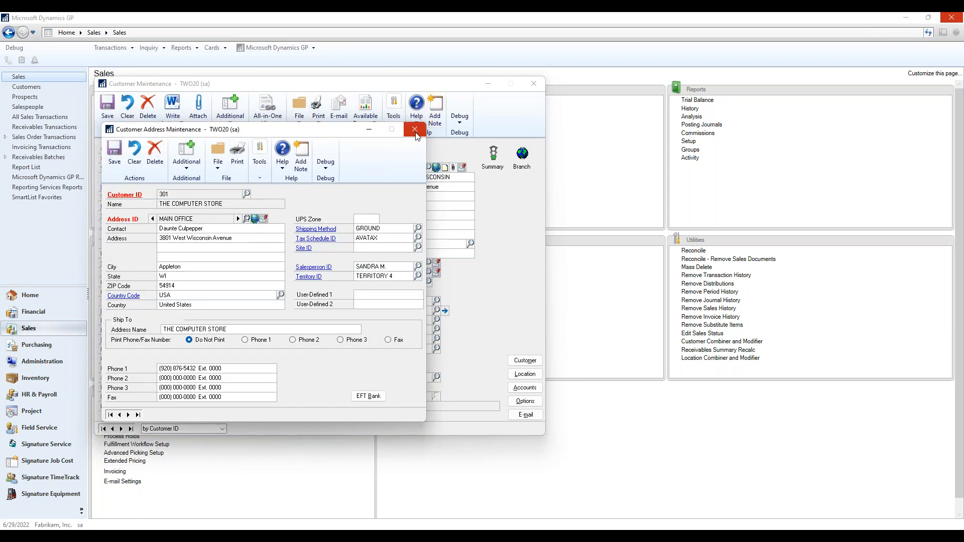
{"action": "left_click", "coordinate": [416, 133]}
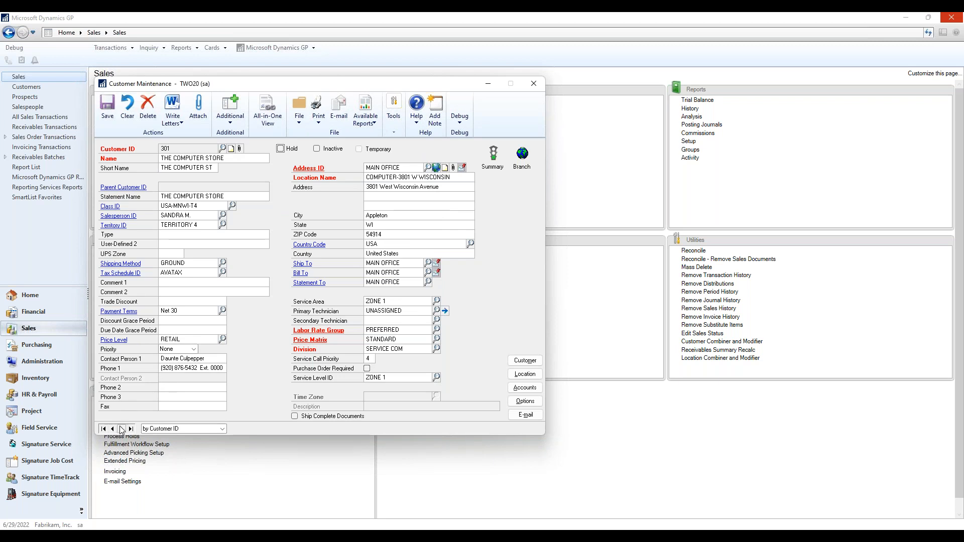
Review customer 303's WAREHOUSE address, then close the customer card.
{"action": "left_click", "coordinate": [122, 430]}
{"action": "left_click", "coordinate": [122, 430]}
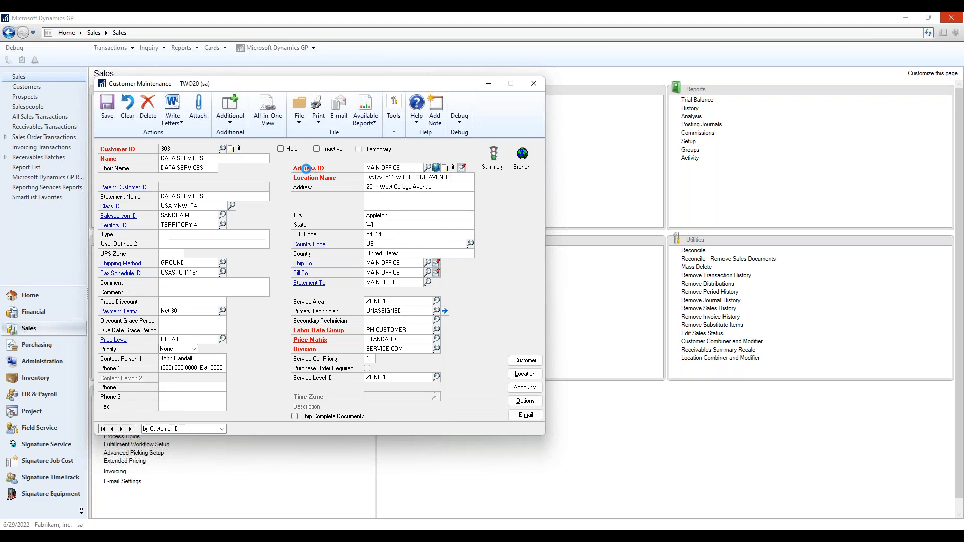
{"action": "left_click", "coordinate": [308, 168]}
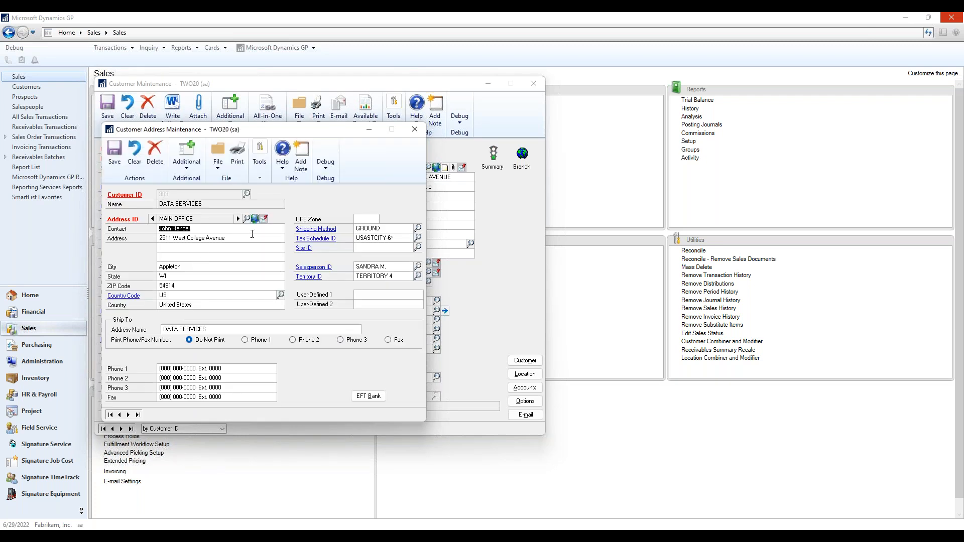
{"action": "left_click", "coordinate": [239, 219]}
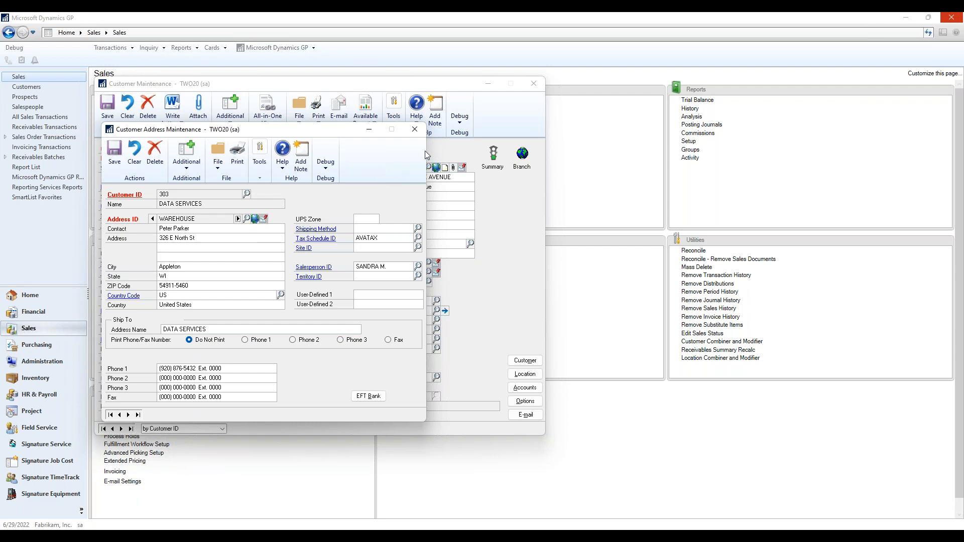
{"action": "left_click", "coordinate": [414, 129]}
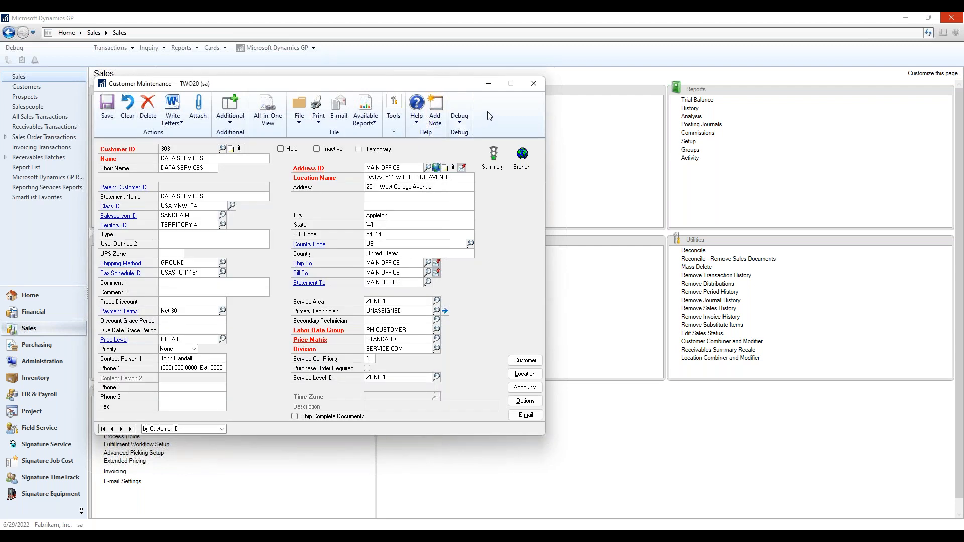
{"action": "left_click", "coordinate": [535, 84]}
{"action": "left_click", "coordinate": [404, 99]}
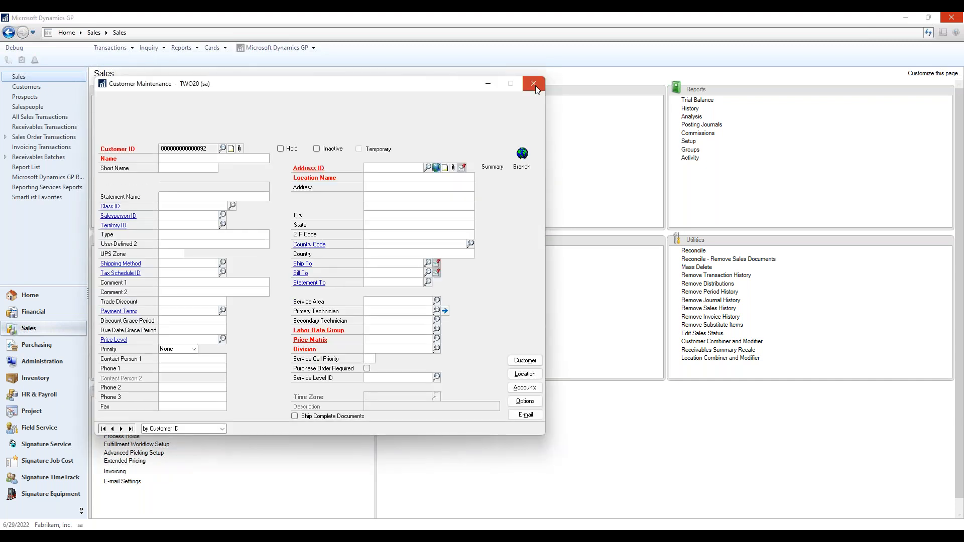
{"action": "left_click", "coordinate": [535, 84]}
{"action": "left_click", "coordinate": [725, 536]}
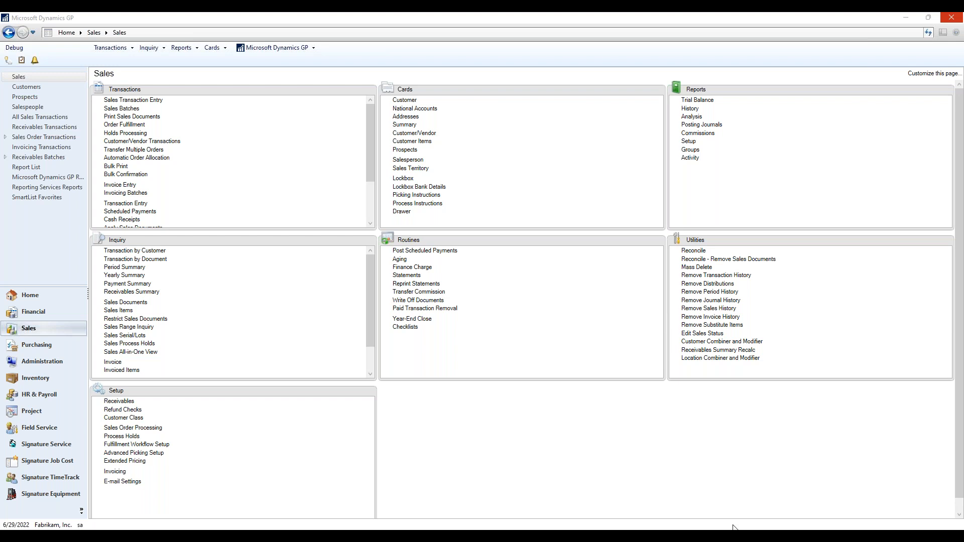
In Service Manager, confirm customer 301 now lists only the MAIN OFFICE location.
{"action": "left_click", "coordinate": [758, 492]}
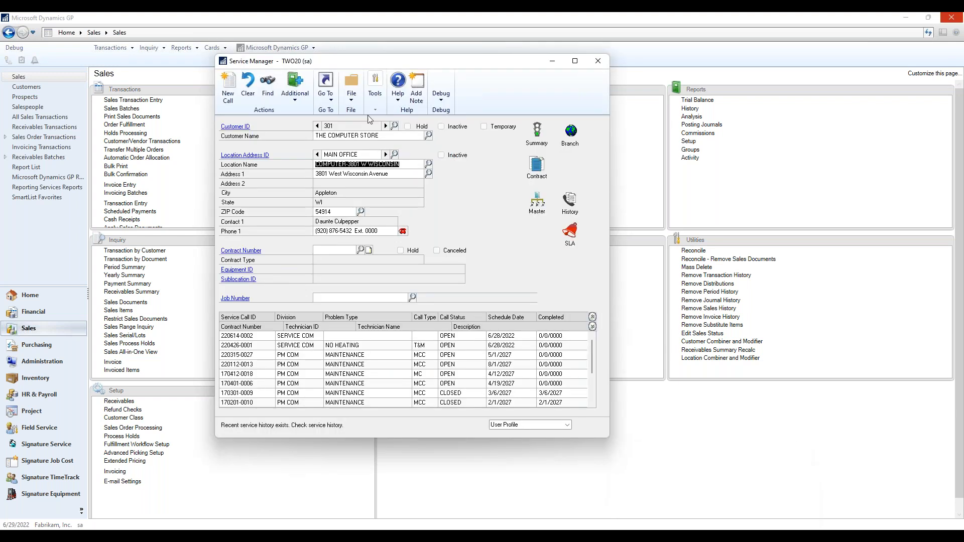
{"action": "left_click", "coordinate": [385, 155]}
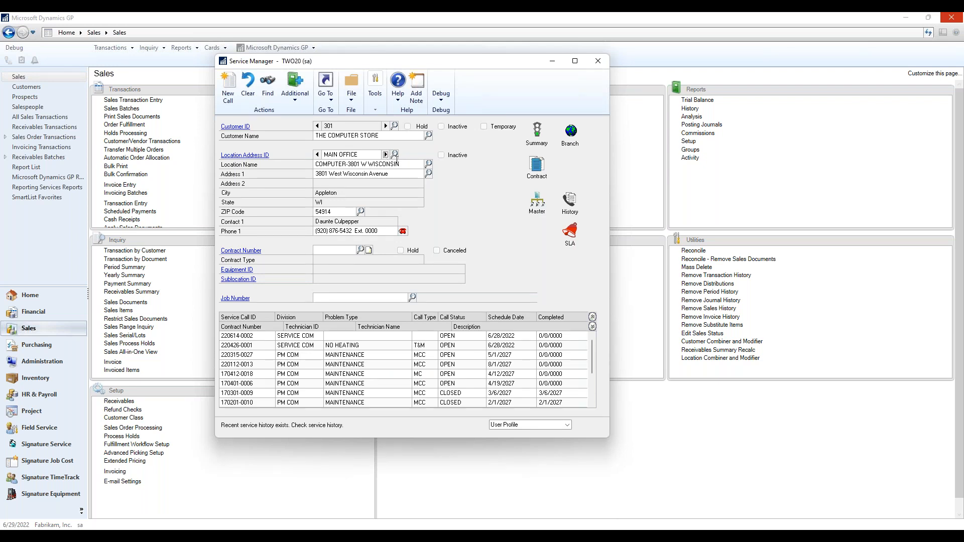
{"action": "left_click", "coordinate": [395, 155]}
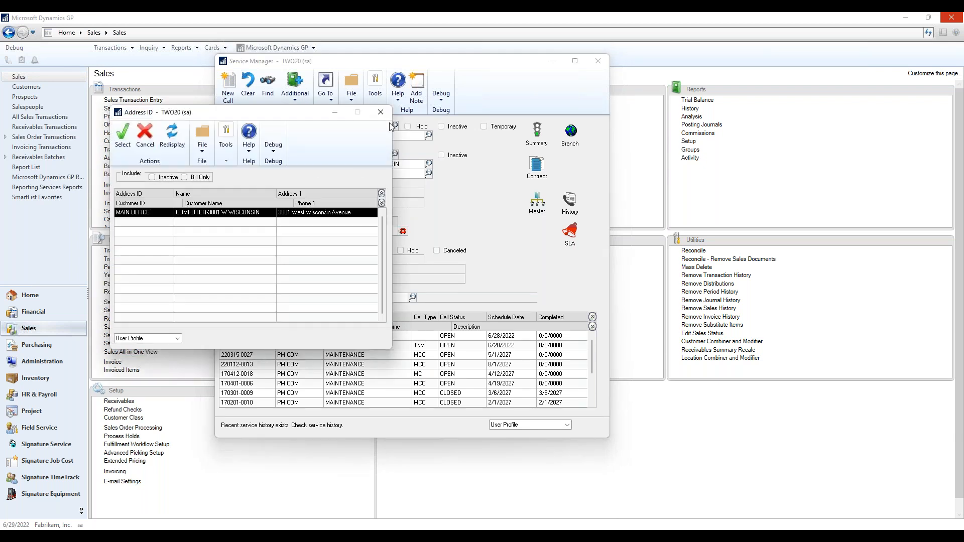
{"action": "left_click", "coordinate": [381, 111]}
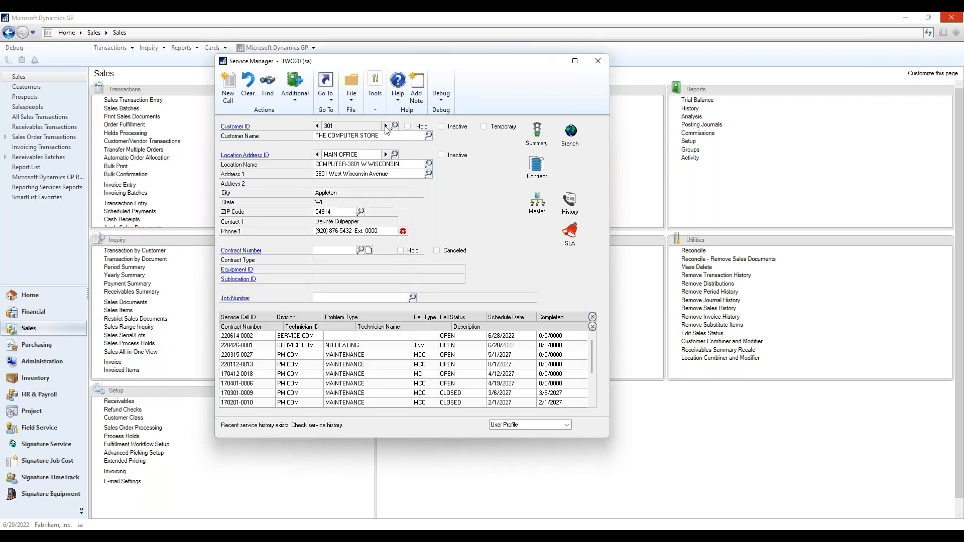
Switch to customer 303's WAREHOUSE location and enlarge the service calls list.
{"action": "left_click", "coordinate": [385, 126]}
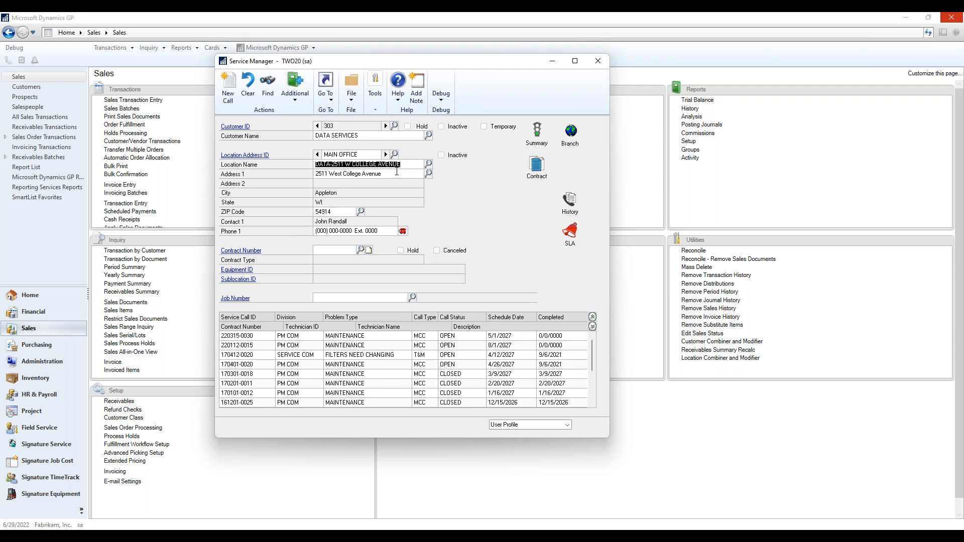
{"action": "left_click", "coordinate": [386, 155]}
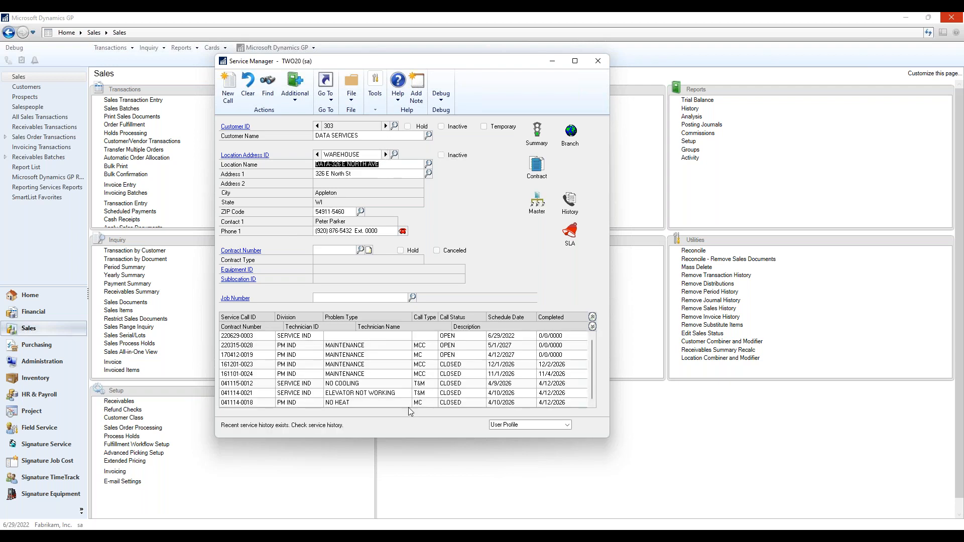
{"action": "left_click_drag", "start_coordinate": [400, 437], "coordinate": [417, 509]}
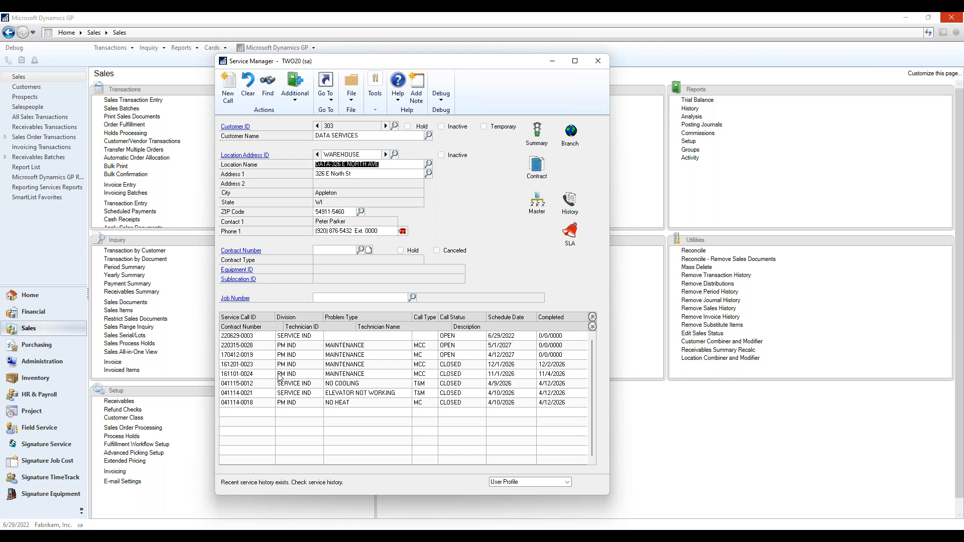
{"action": "left_click", "coordinate": [242, 394]}
{"action": "left_click", "coordinate": [241, 385]}
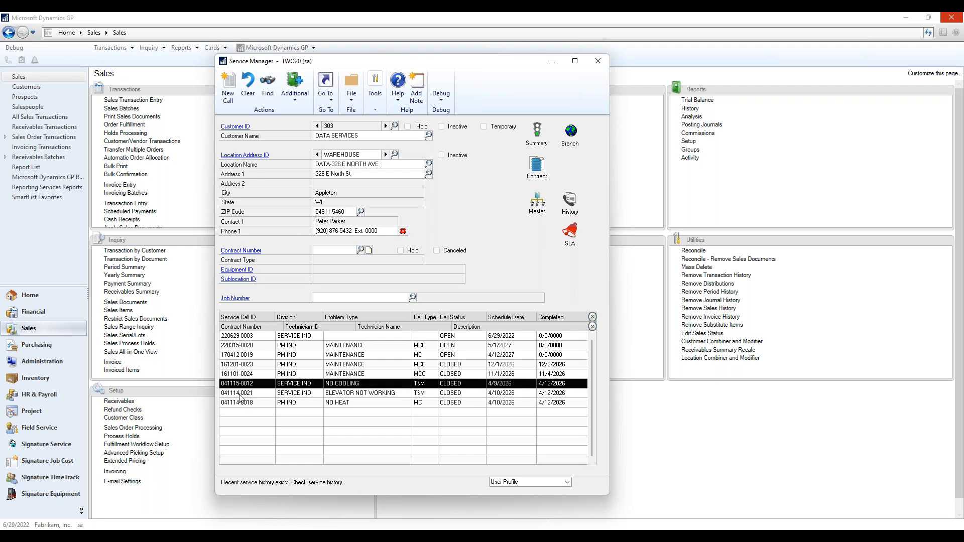
{"action": "left_click", "coordinate": [241, 395]}
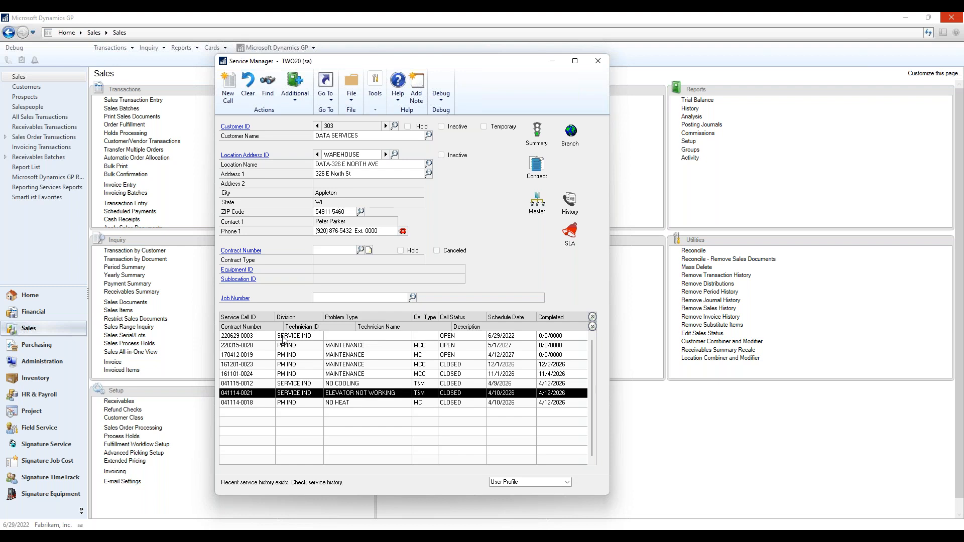
{"action": "left_click", "coordinate": [284, 338]}
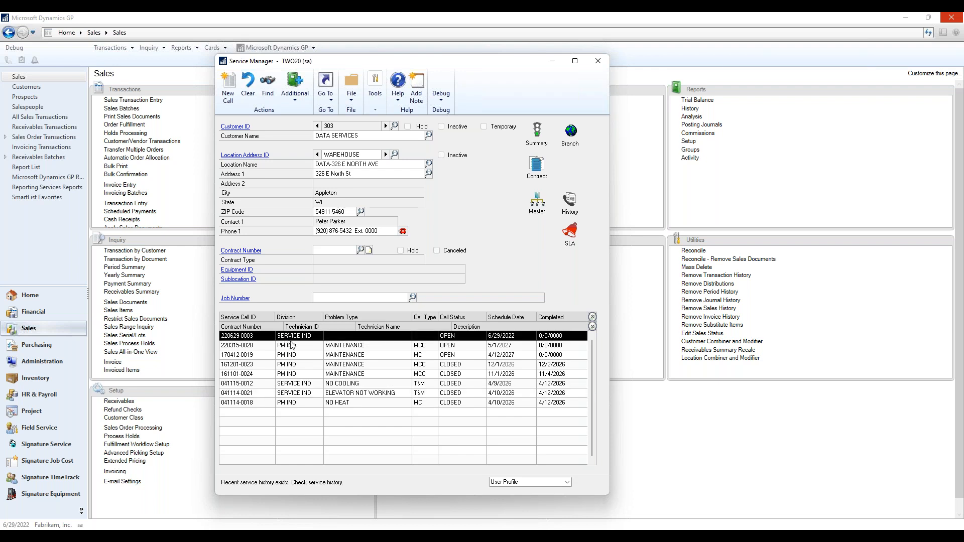
{"action": "left_click", "coordinate": [303, 384]}
{"action": "left_click", "coordinate": [304, 393]}
{"action": "left_click", "coordinate": [306, 338]}
{"action": "left_click", "coordinate": [255, 348]}
{"action": "left_click", "coordinate": [258, 355]}
{"action": "left_click", "coordinate": [261, 365]}
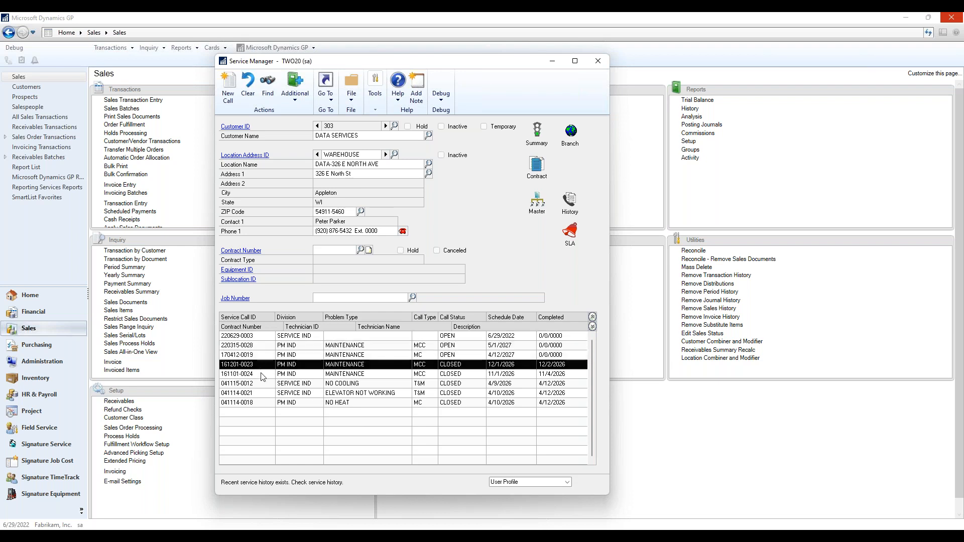
{"action": "left_click", "coordinate": [263, 375]}
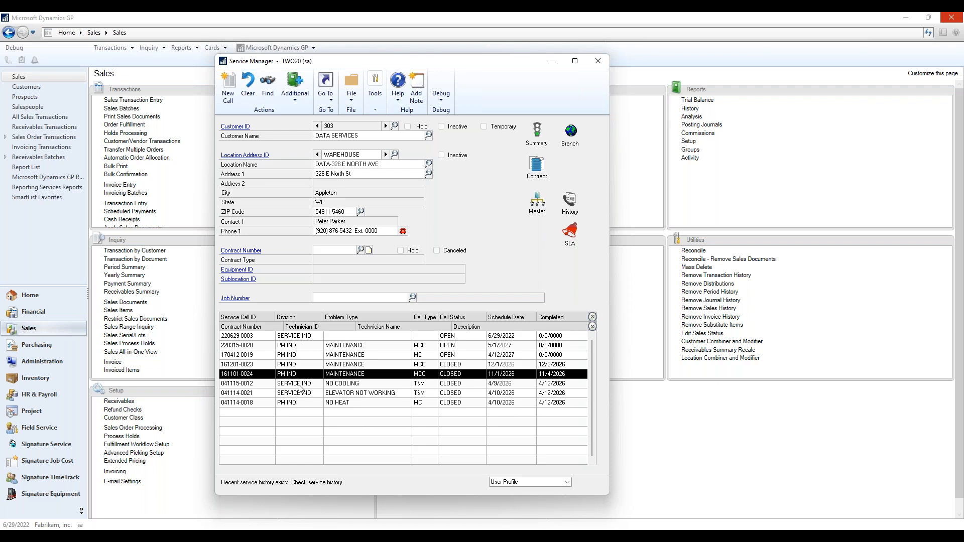
{"action": "double_click", "coordinate": [298, 358]}
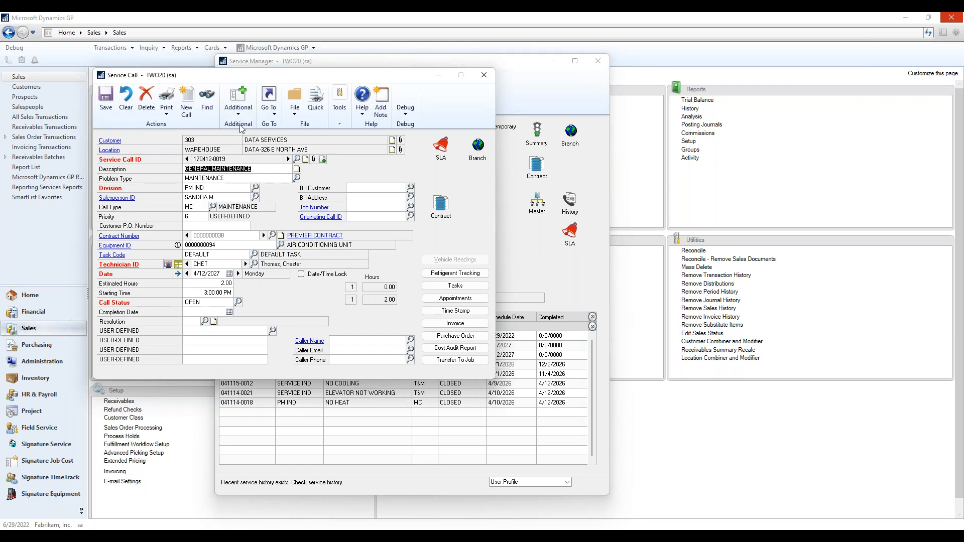
{"action": "left_click", "coordinate": [484, 77]}
{"action": "left_click", "coordinate": [361, 250]}
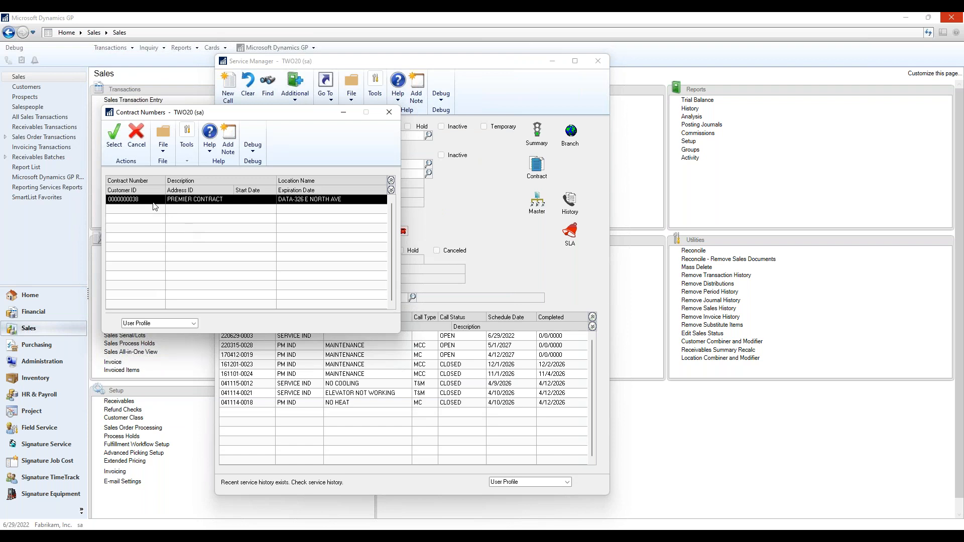
{"action": "double_click", "coordinate": [154, 204]}
{"action": "left_click", "coordinate": [398, 295]}
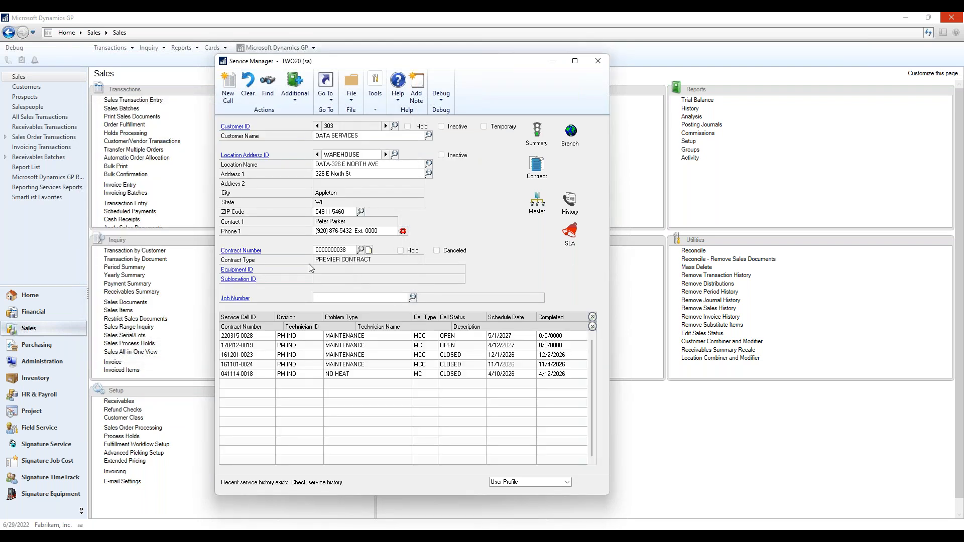
{"action": "left_click", "coordinate": [241, 251]}
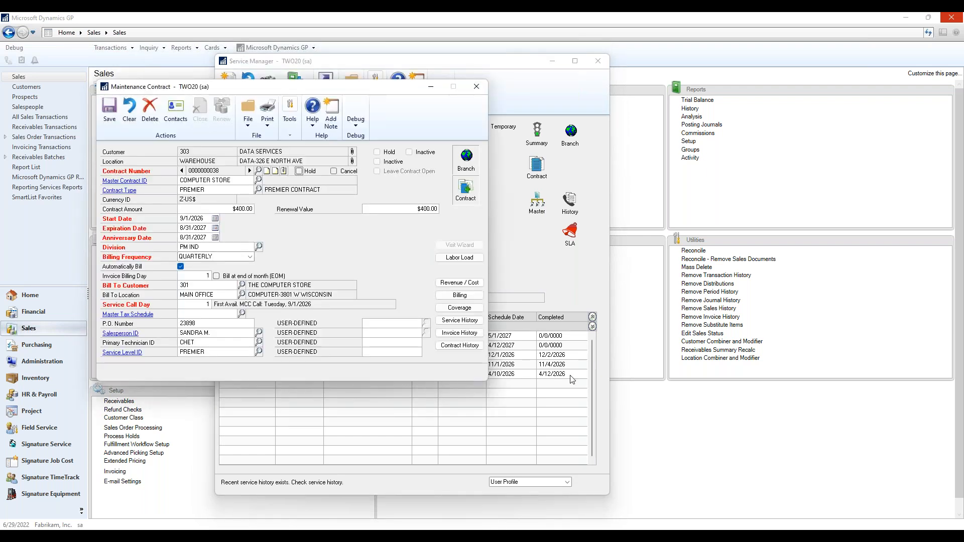
{"action": "left_click", "coordinate": [460, 333]}
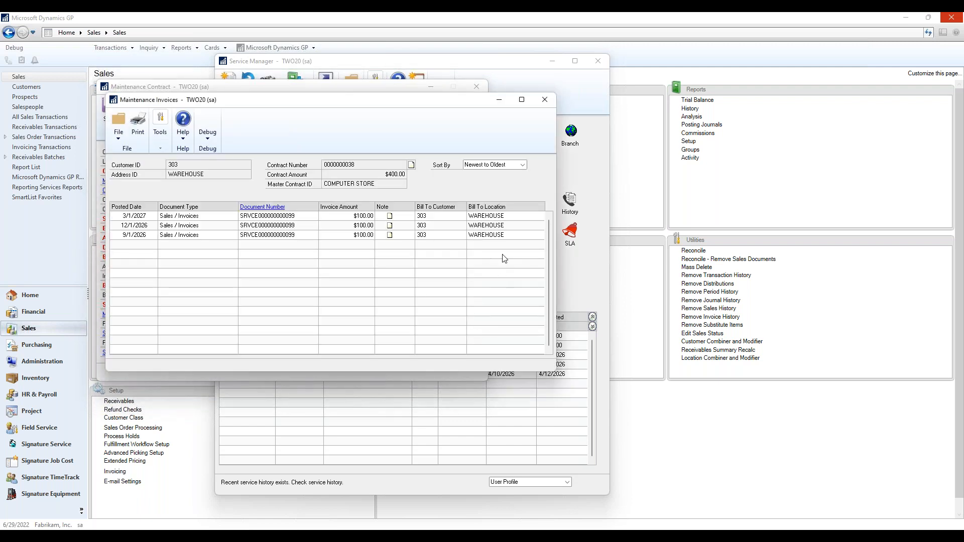
{"action": "left_click", "coordinate": [544, 99]}
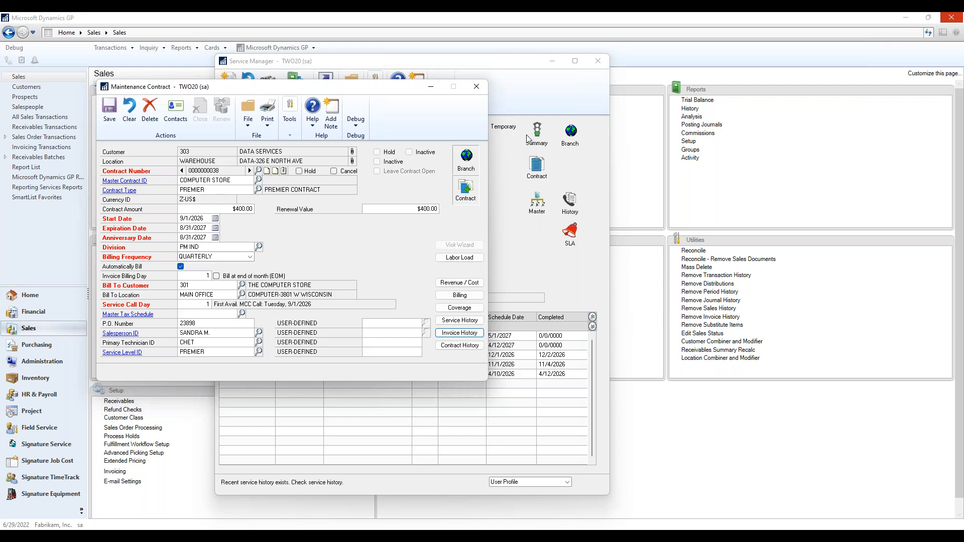
{"action": "left_click", "coordinate": [476, 88]}
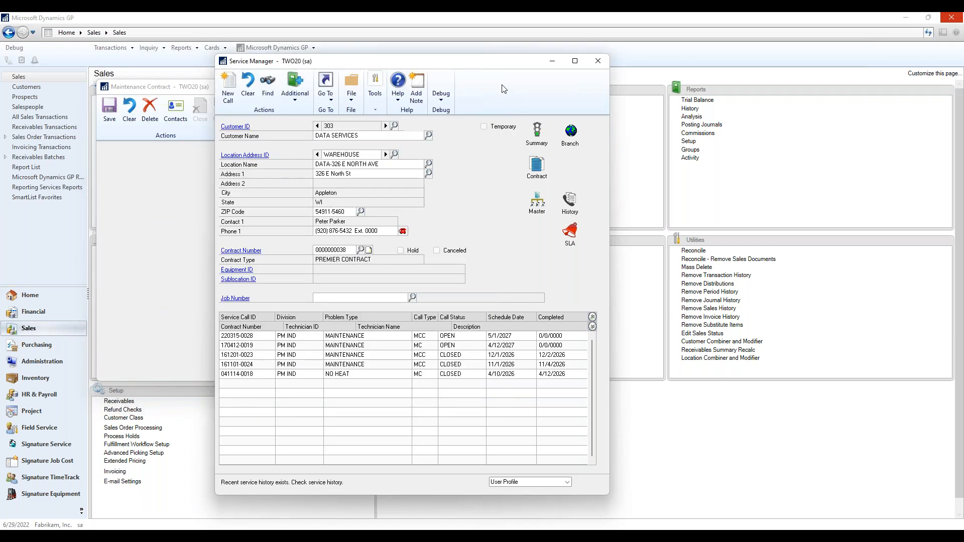
{"action": "left_click", "coordinate": [599, 62]}
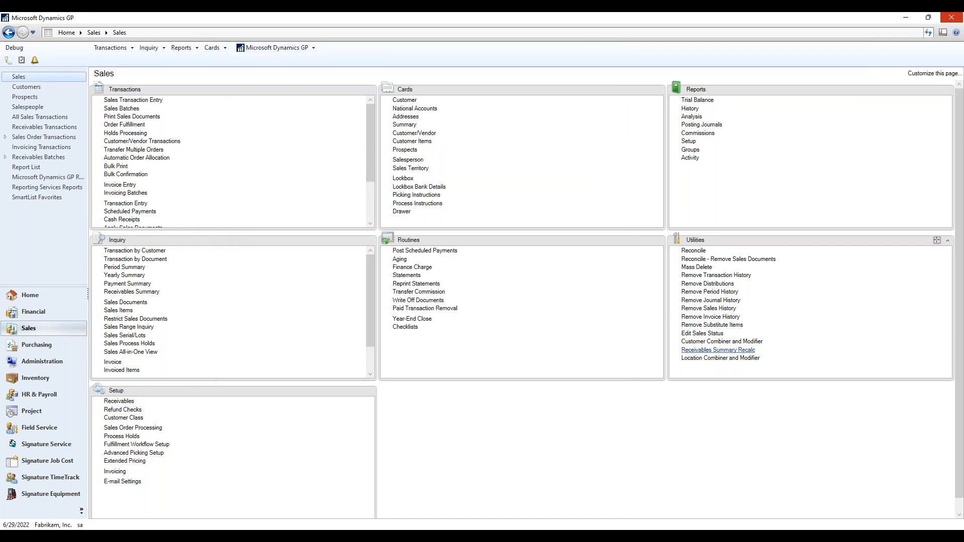
{"action": "mouse_move", "coordinate": [692, 536]}
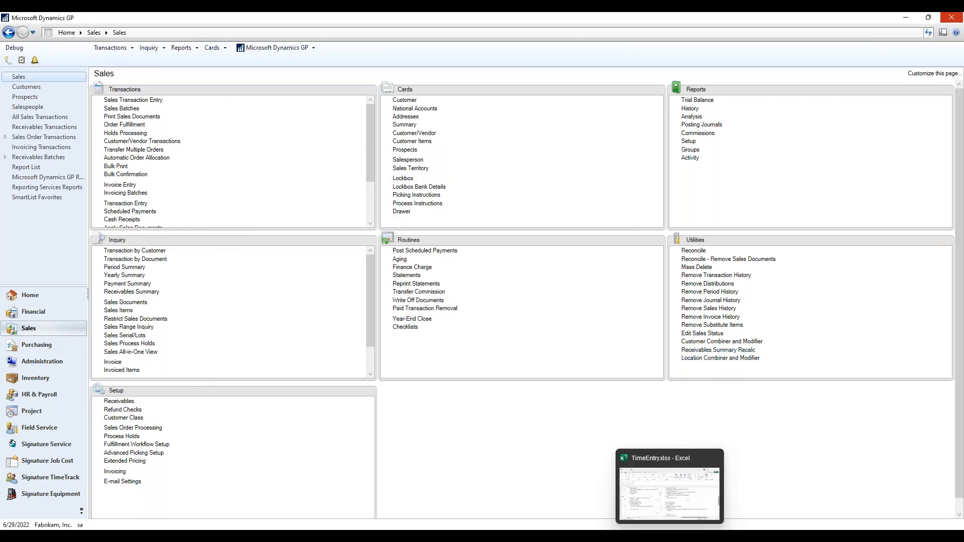